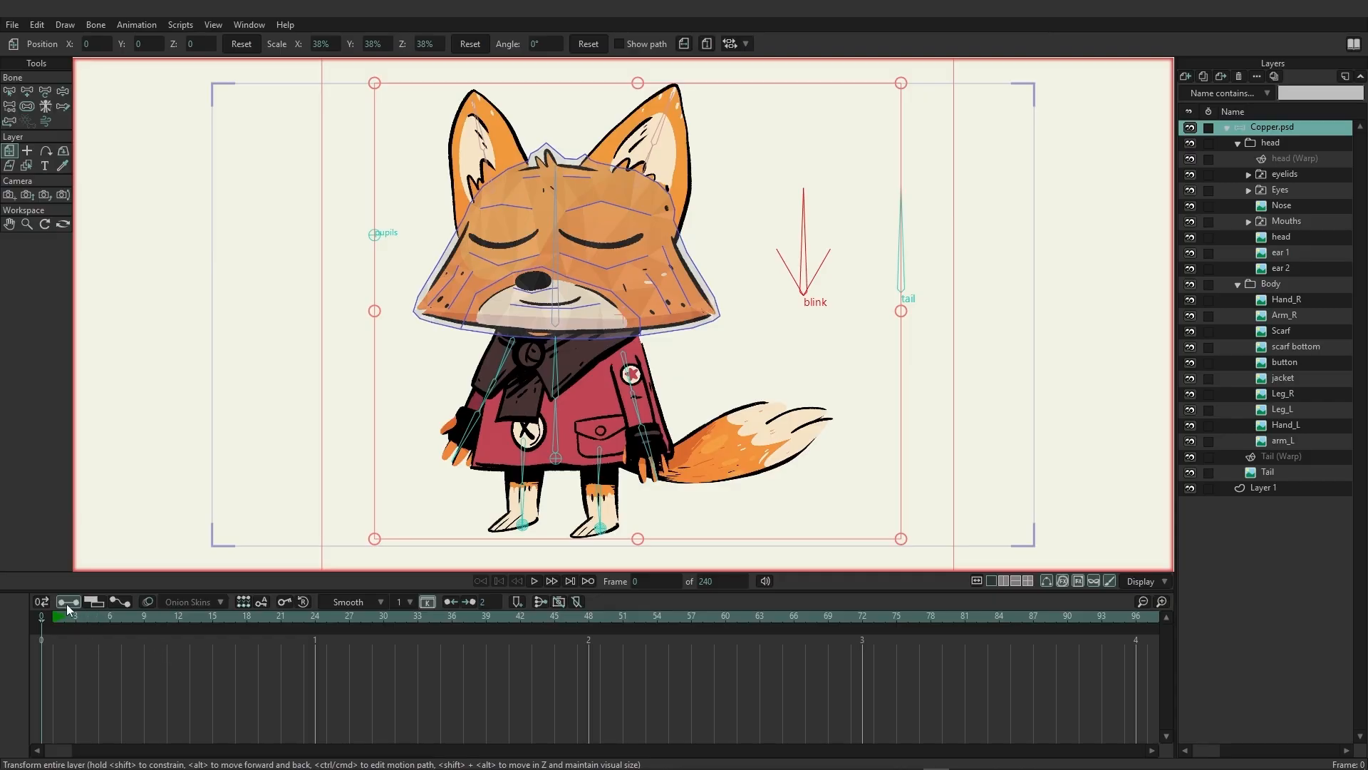
At frame 24, move the Copper.psd layer to about X -1.12, Y 1.29 to keyframe its position
left_click(315, 618)
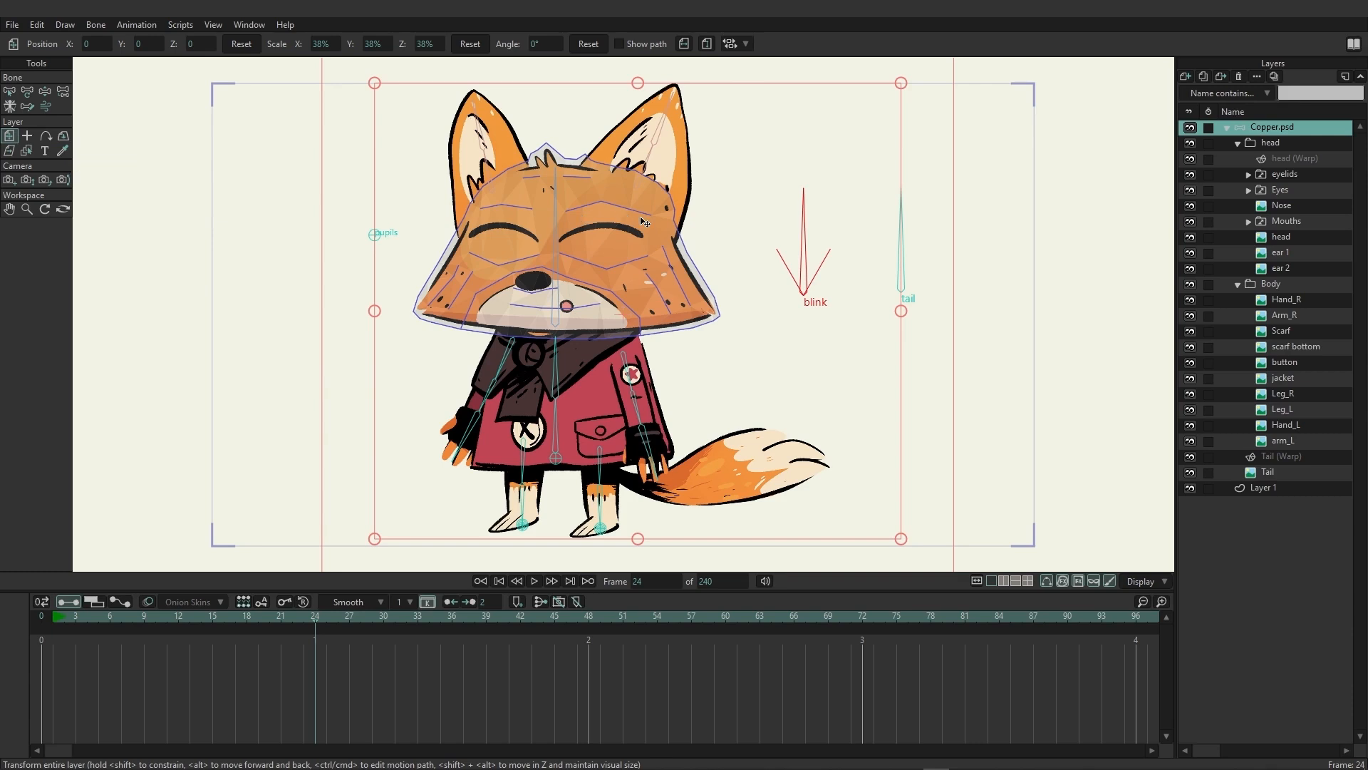
left_click_drag(644, 222, 410, 219)
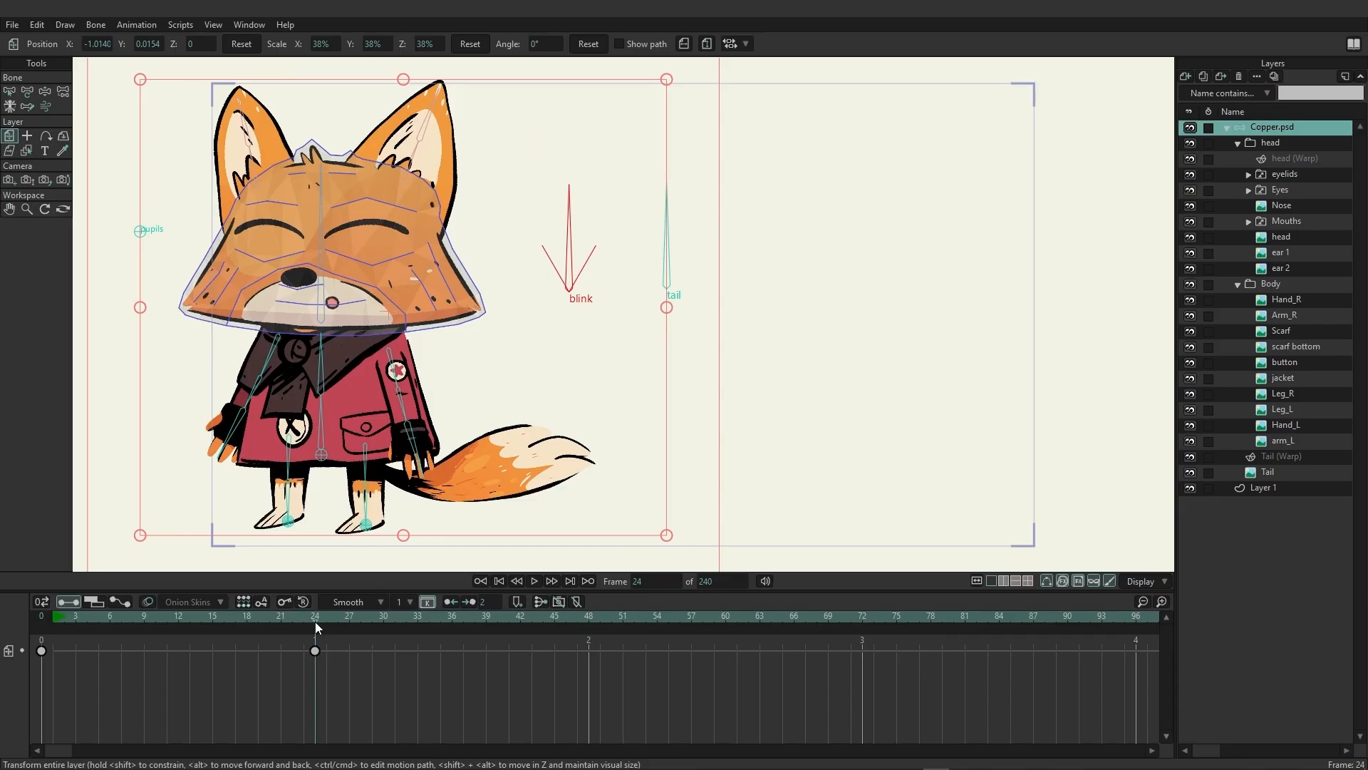
mouse_move(319, 627)
left_mouse_down()
mouse_move(131, 623)
mouse_move(315, 602)
left_mouse_up()
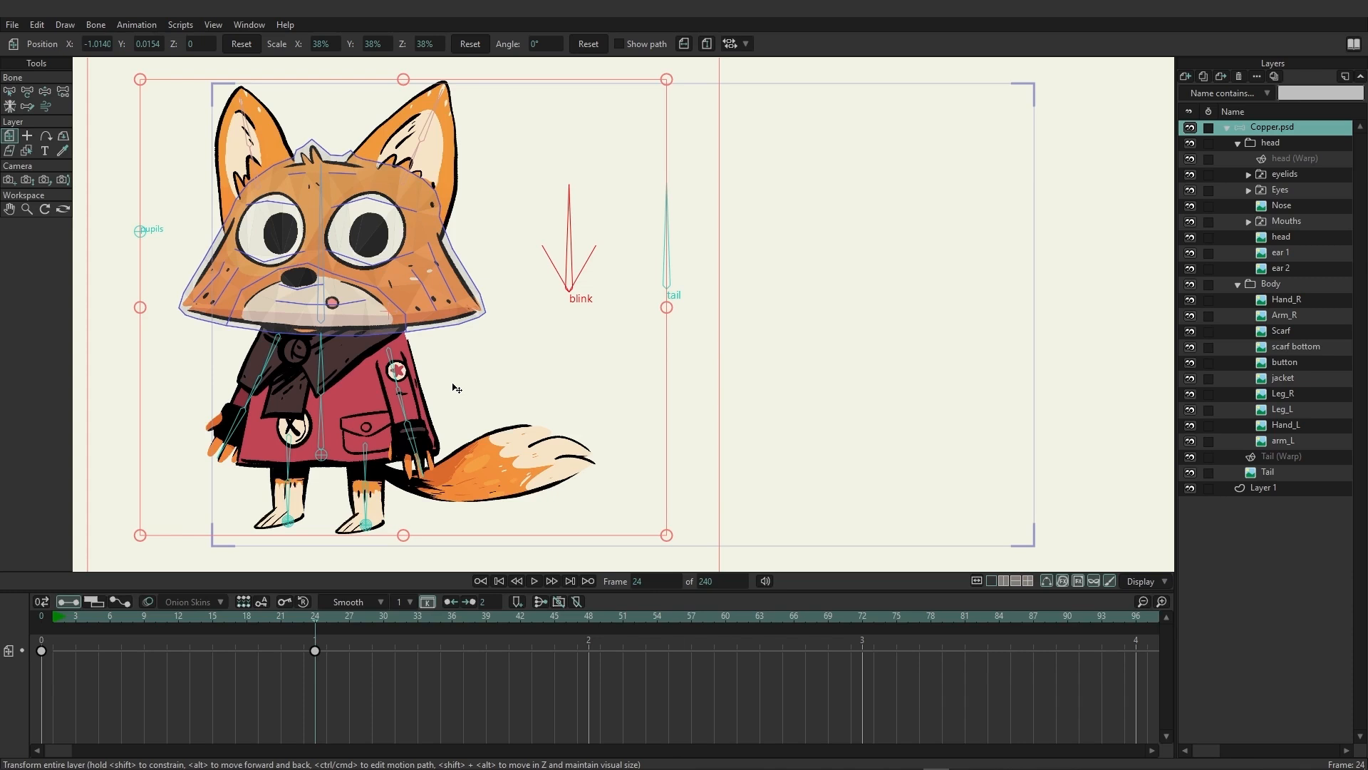
left_click_drag(380, 425, 357, 108)
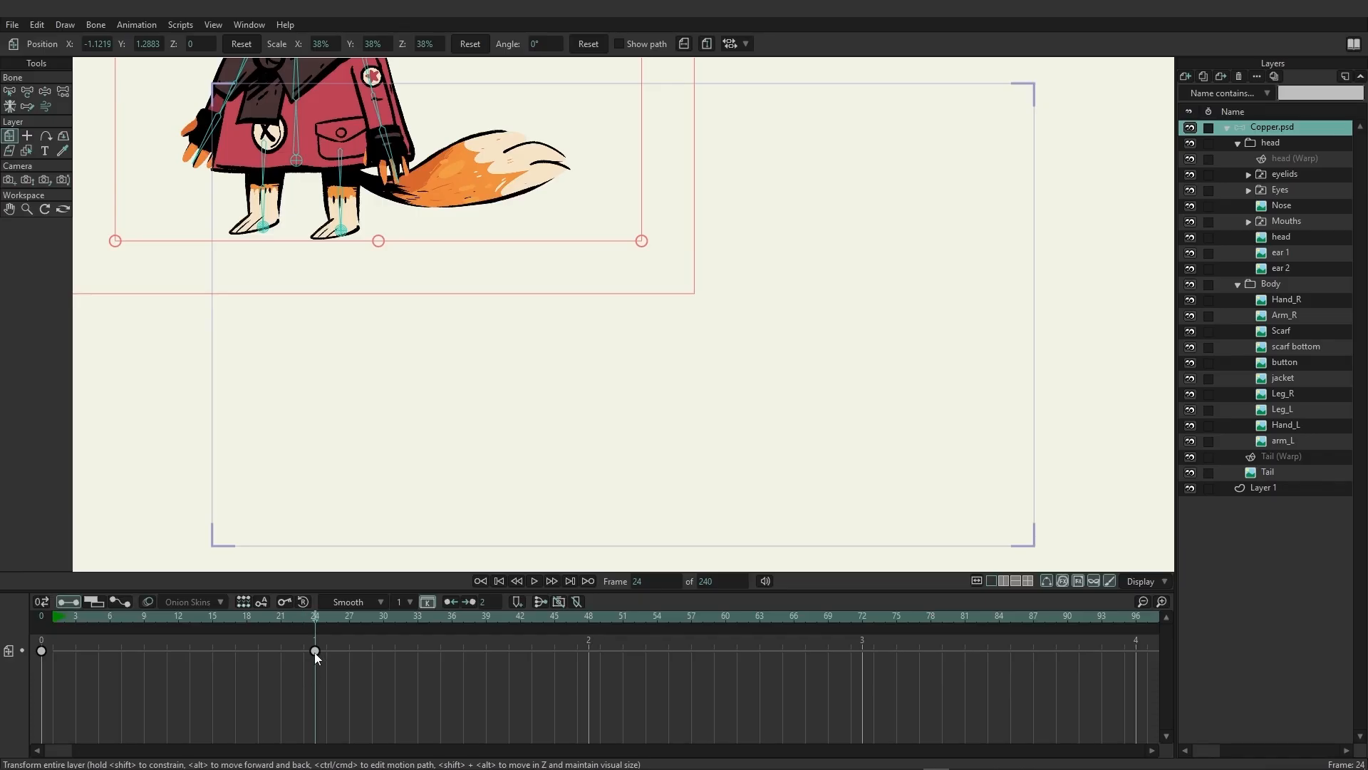
Select and deselect the frame 24 position keyframe, and display the layer's translation curves in the motion graph
left_click(314, 651)
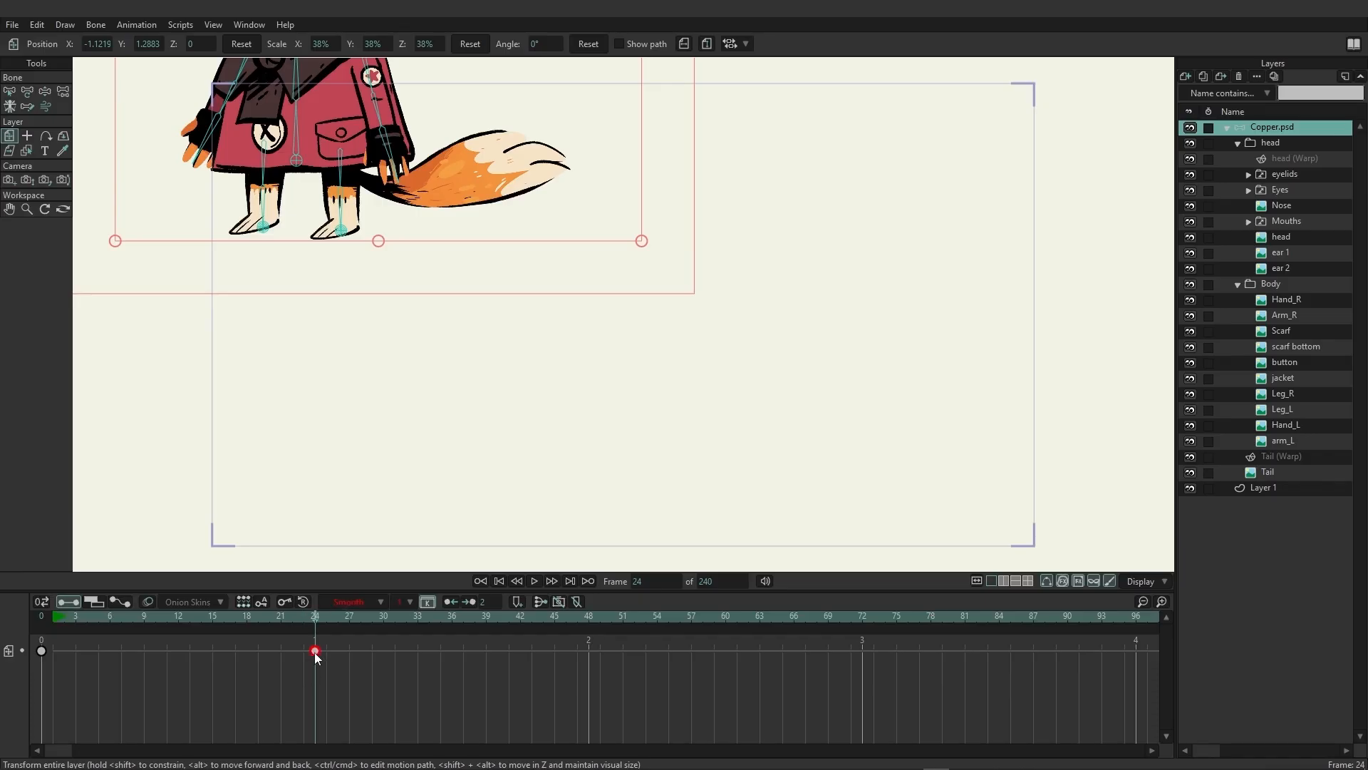
left_click(416, 697)
left_click(120, 605)
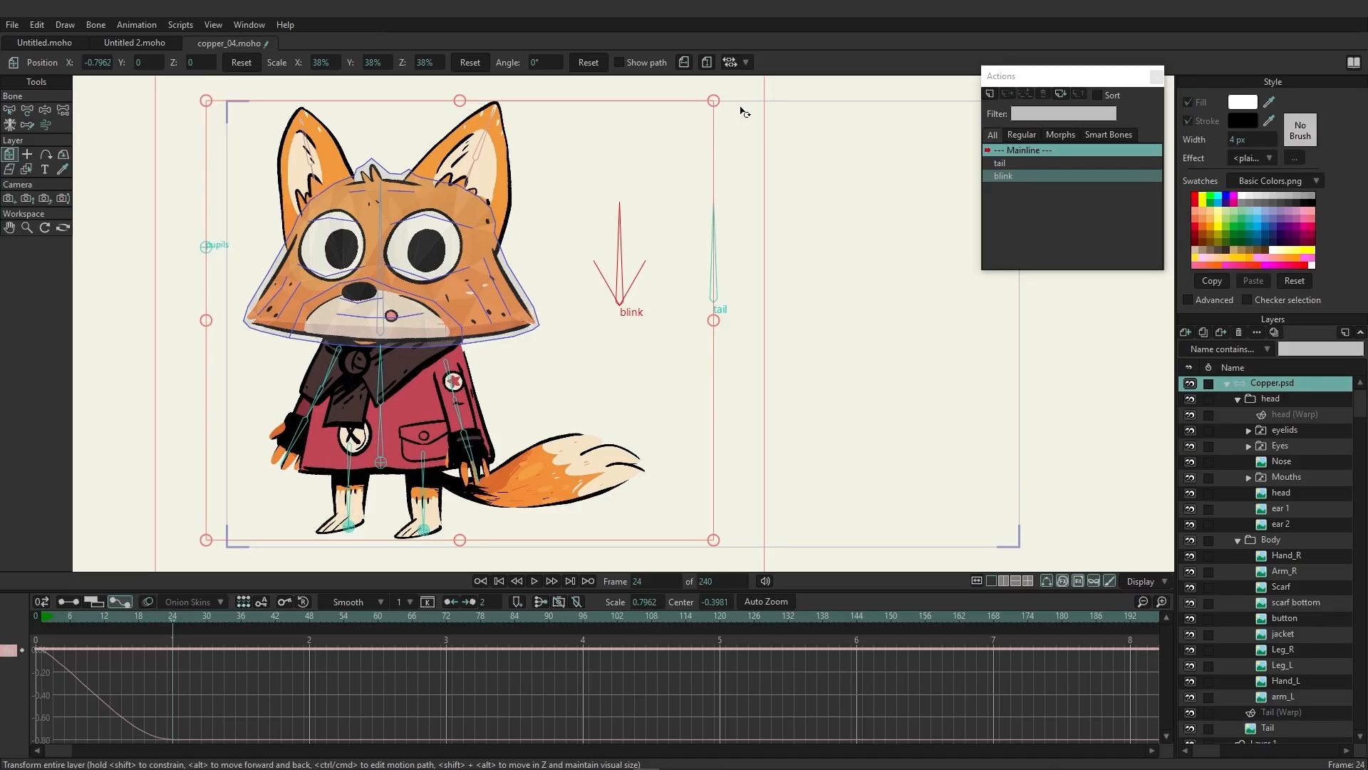
Rotate the fox layer to about -20.3° at frame 24 and show its Z rotation curve in the graph
left_click_drag(741, 108, 817, 219)
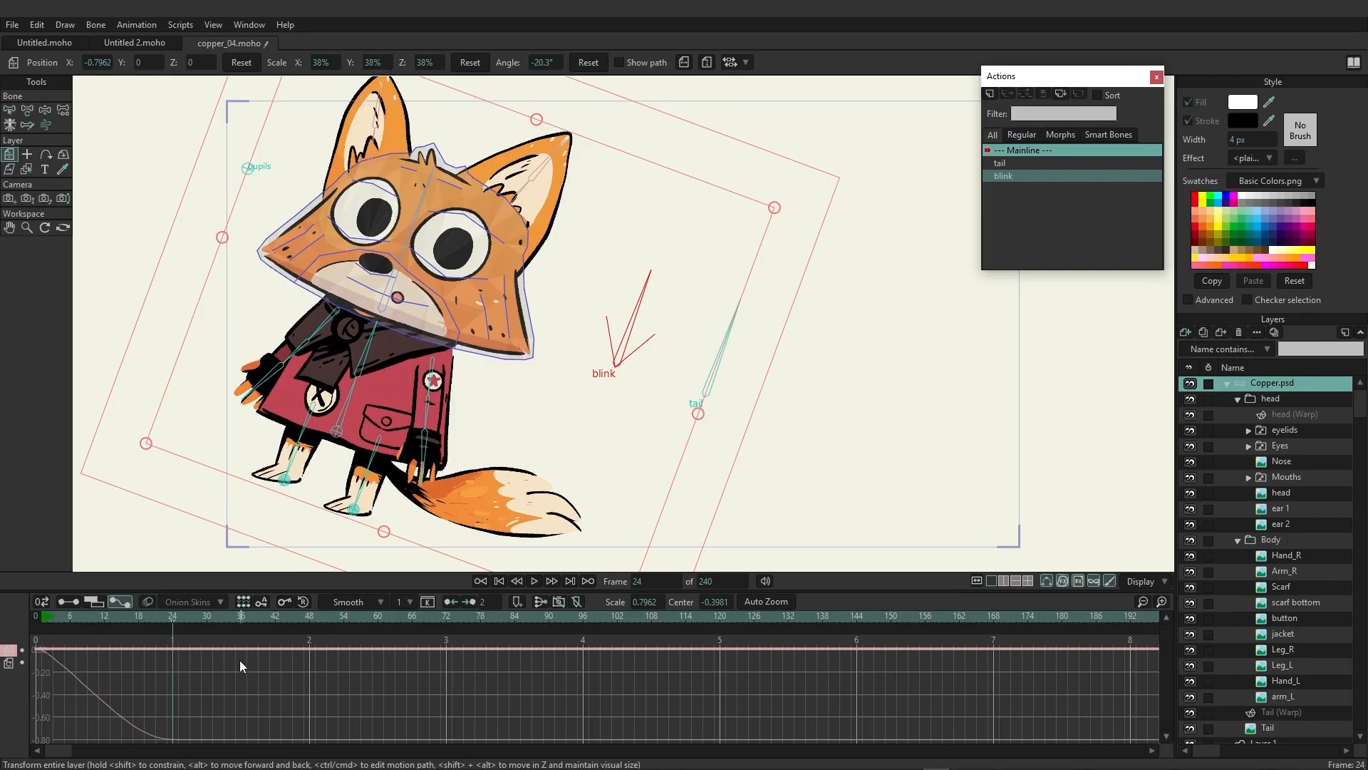
left_click(10, 662)
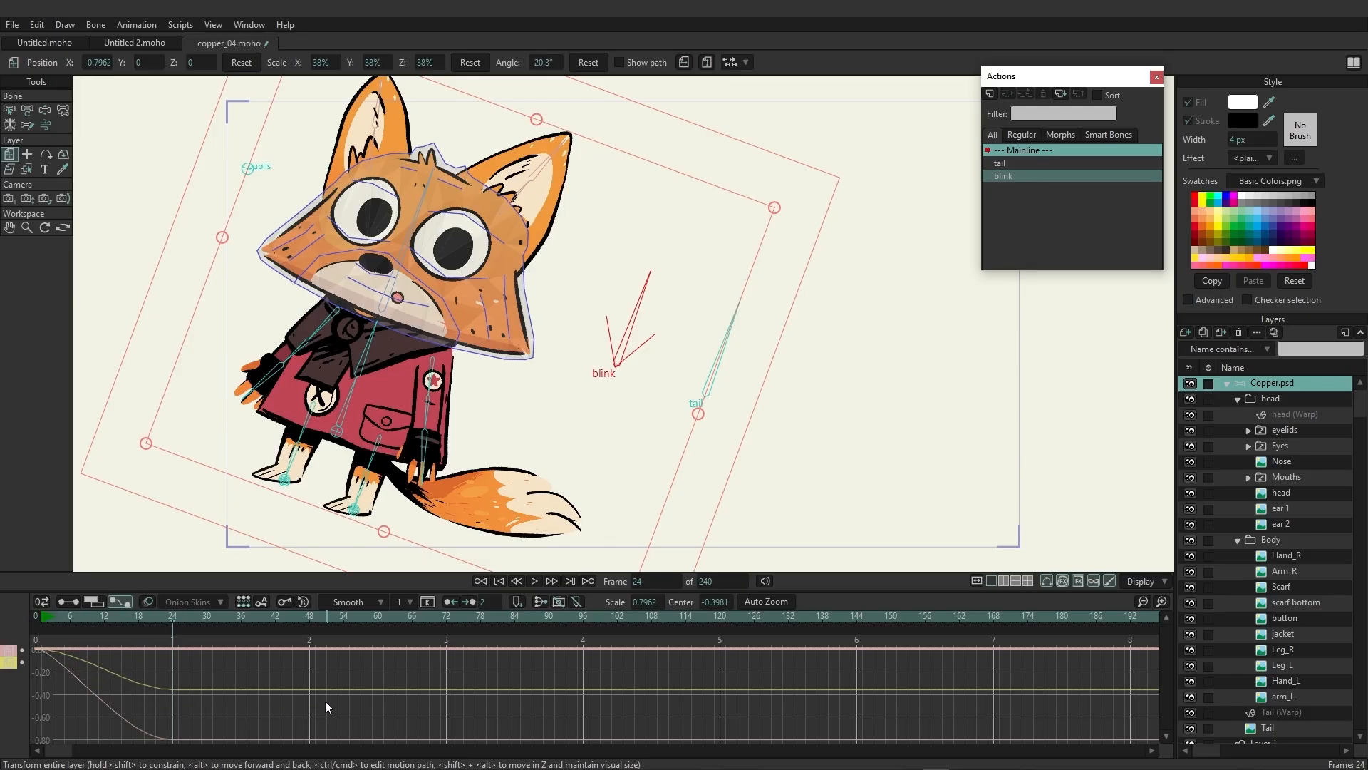
Make the translation curves editable and raise the X curve's frame 24 key to about -0.76
left_click(11, 654)
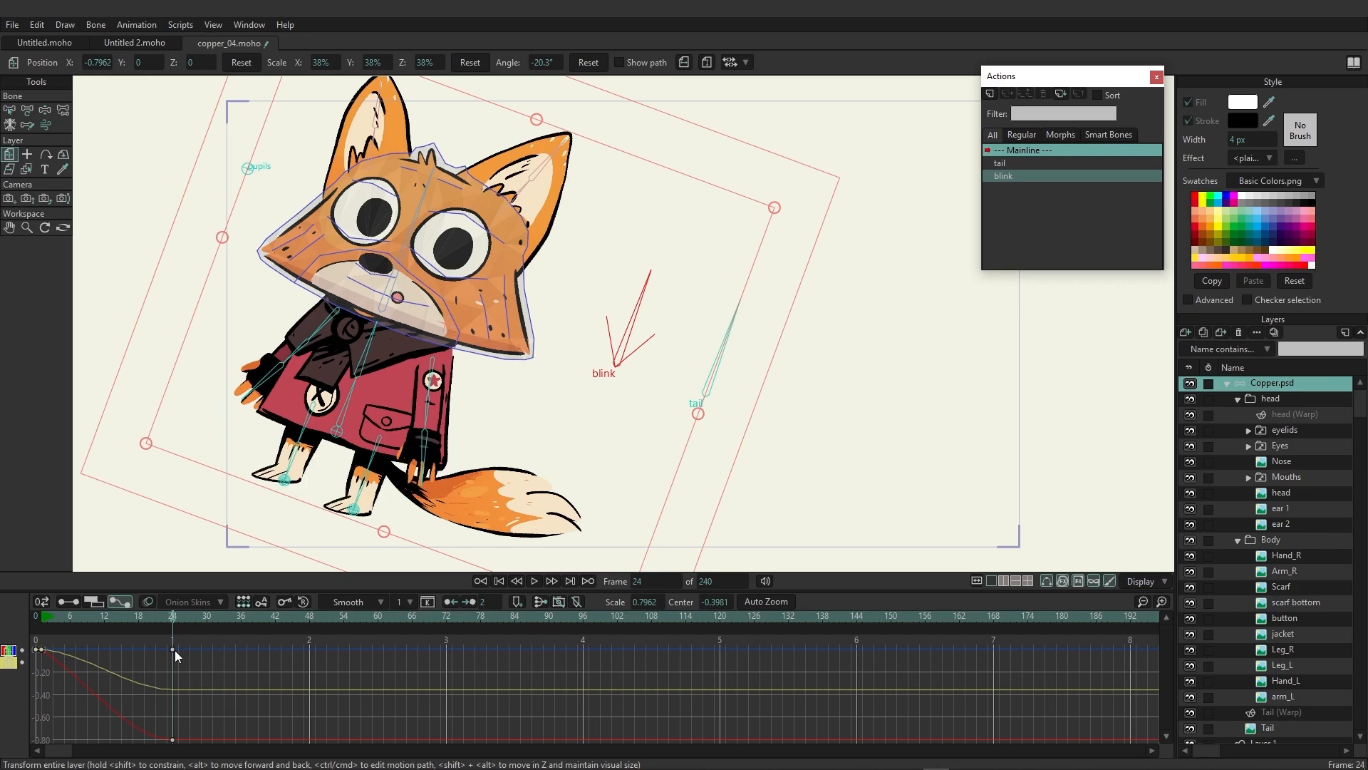
left_click(172, 734)
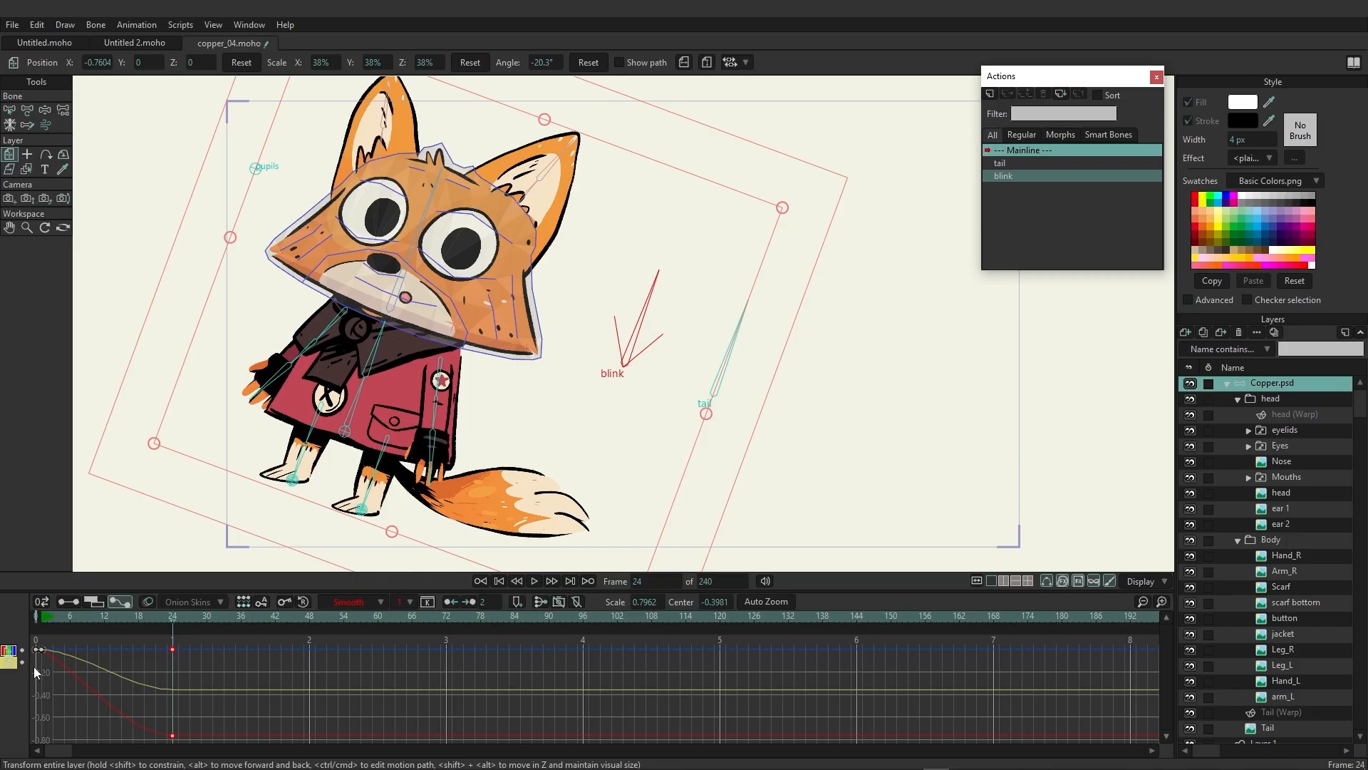
Make the Z rotation curve active, fit it in the graph, and adjust its frame 24 key to about -19.6°
left_click(10, 664)
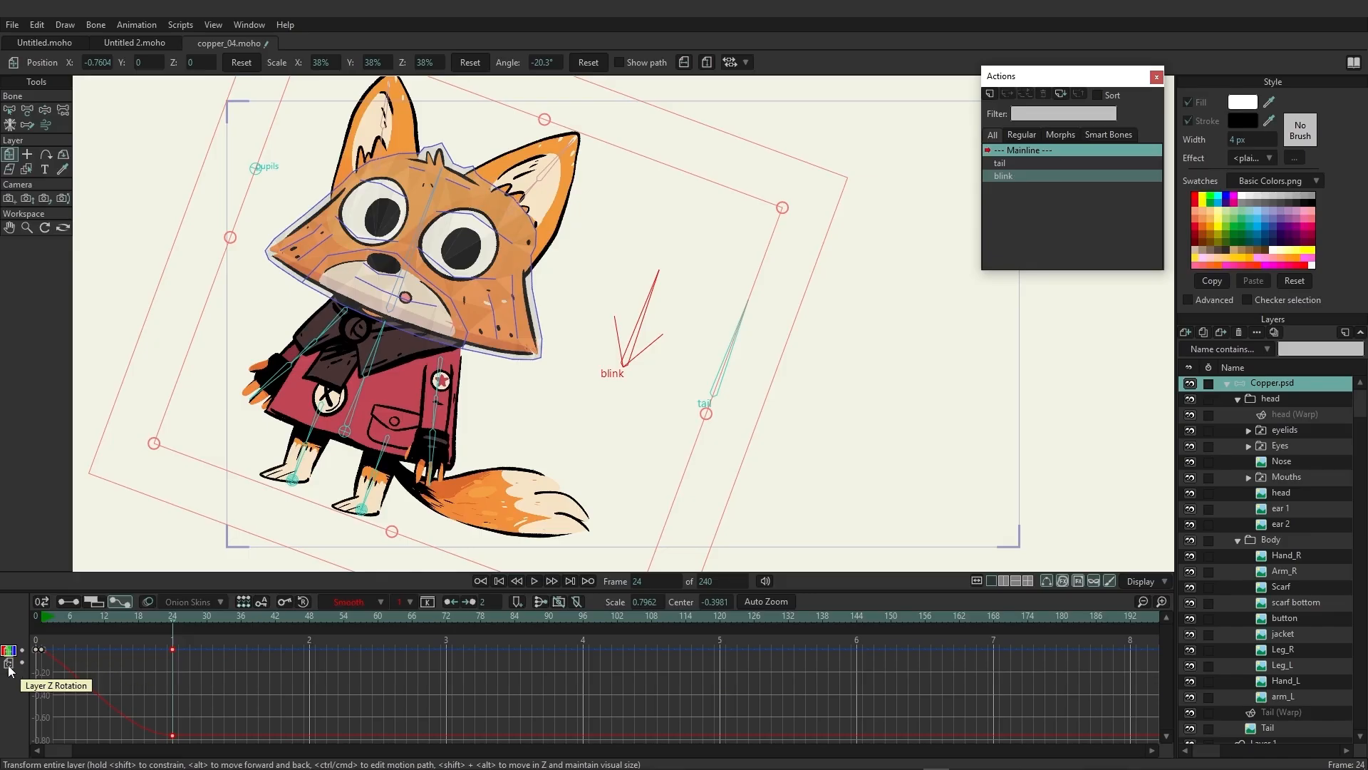
left_click(9, 665)
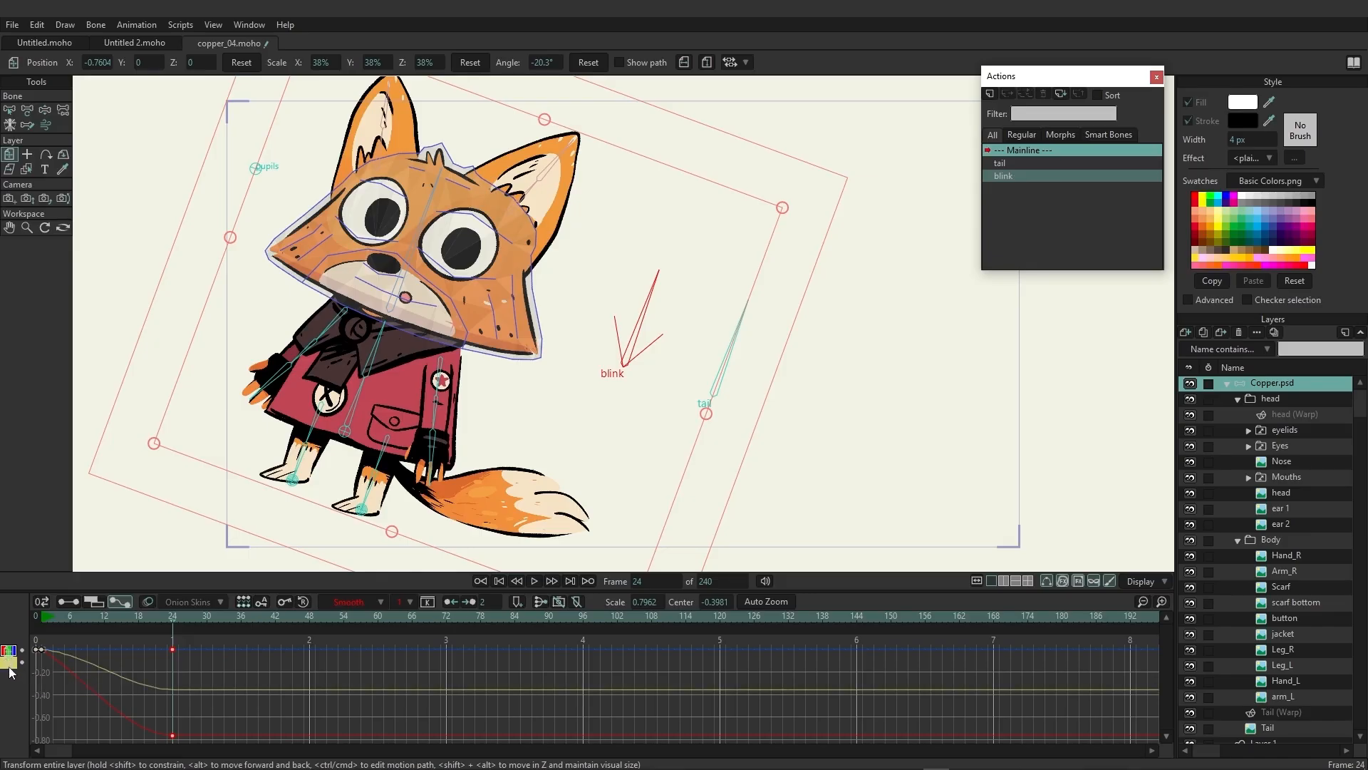
double_click(8, 666)
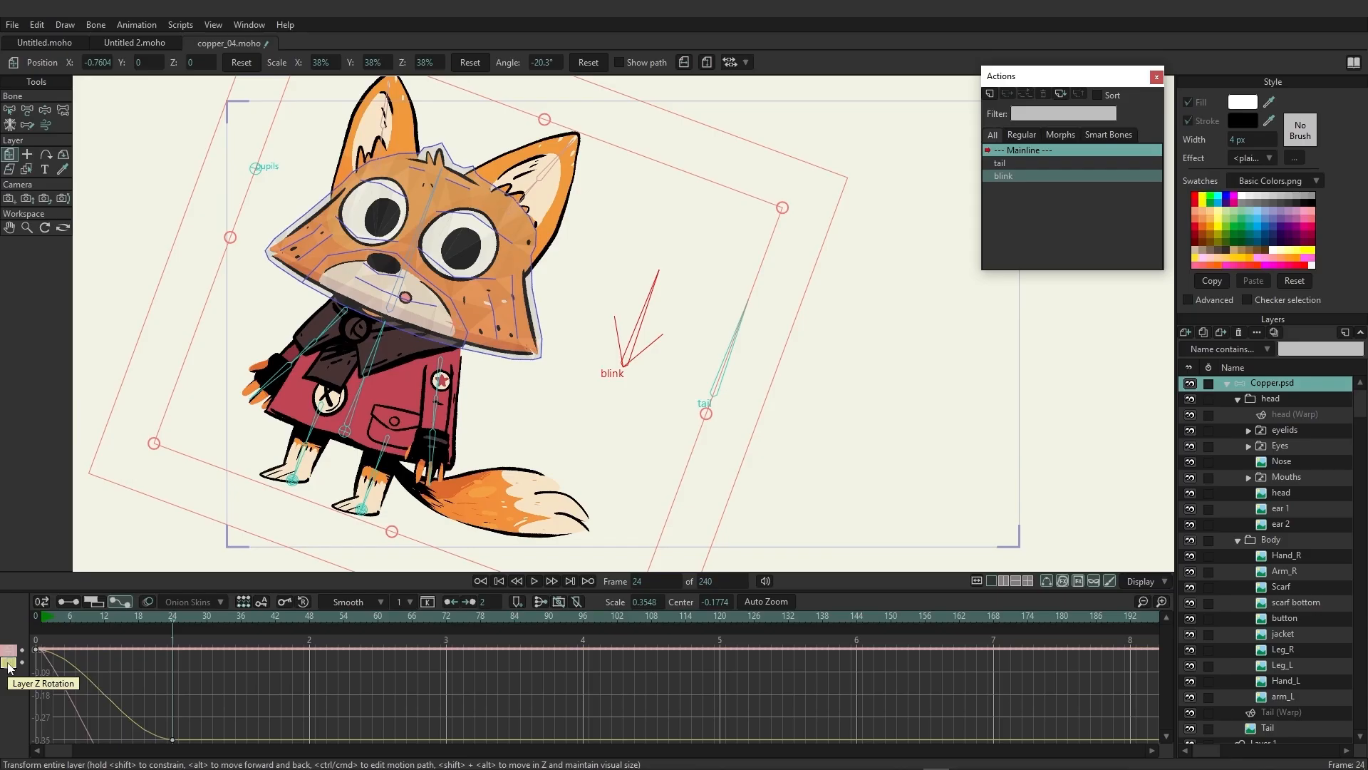
left_click(175, 739)
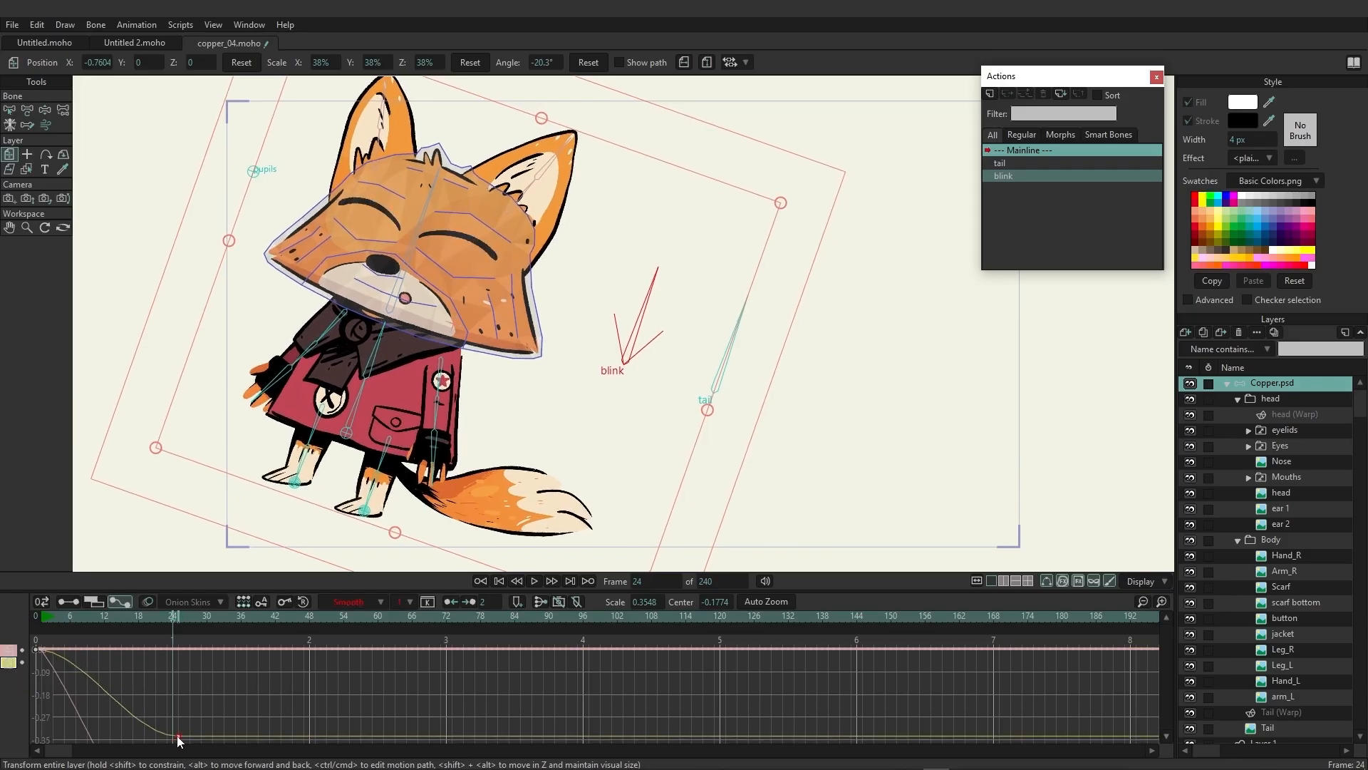
left_click_drag(177, 736, 172, 736)
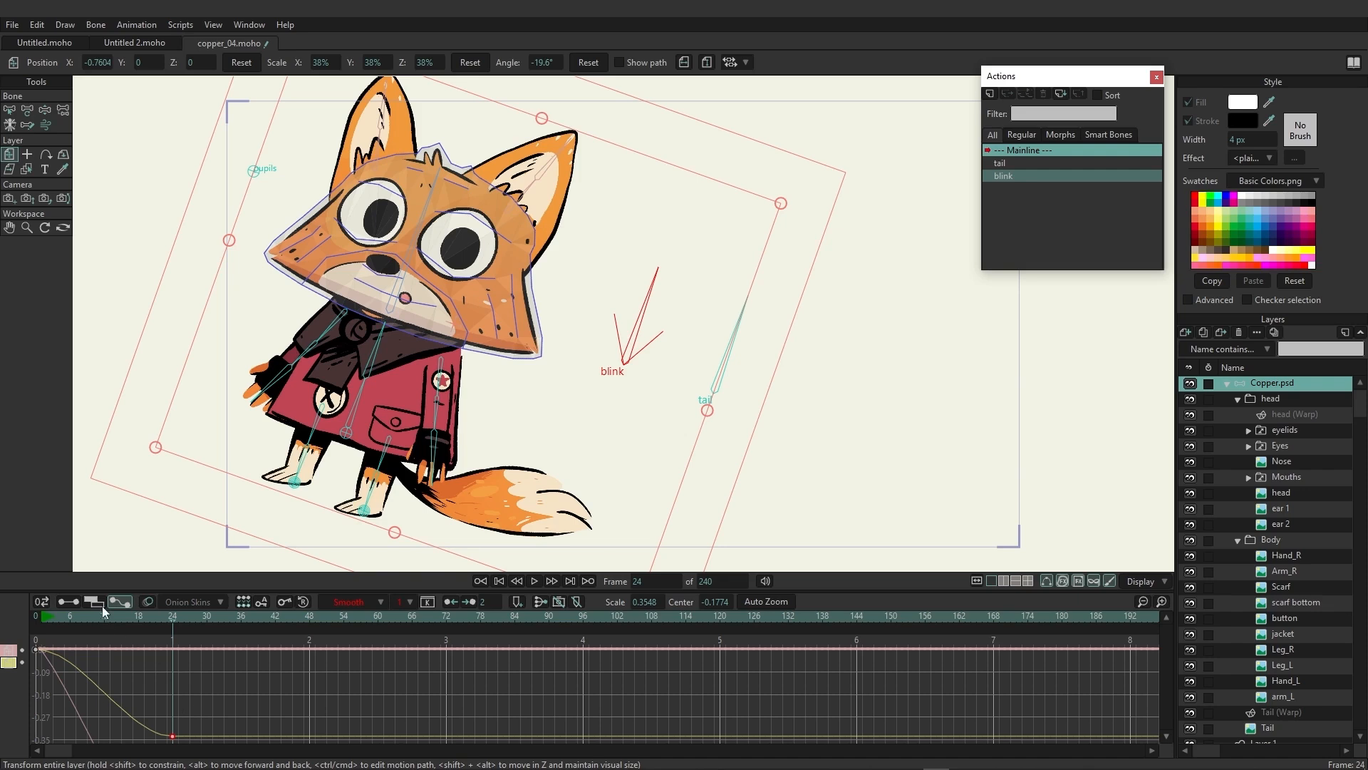
Add a key to the Z rotation curve at frame 18 and set it to about -15.2°
left_click(137, 617)
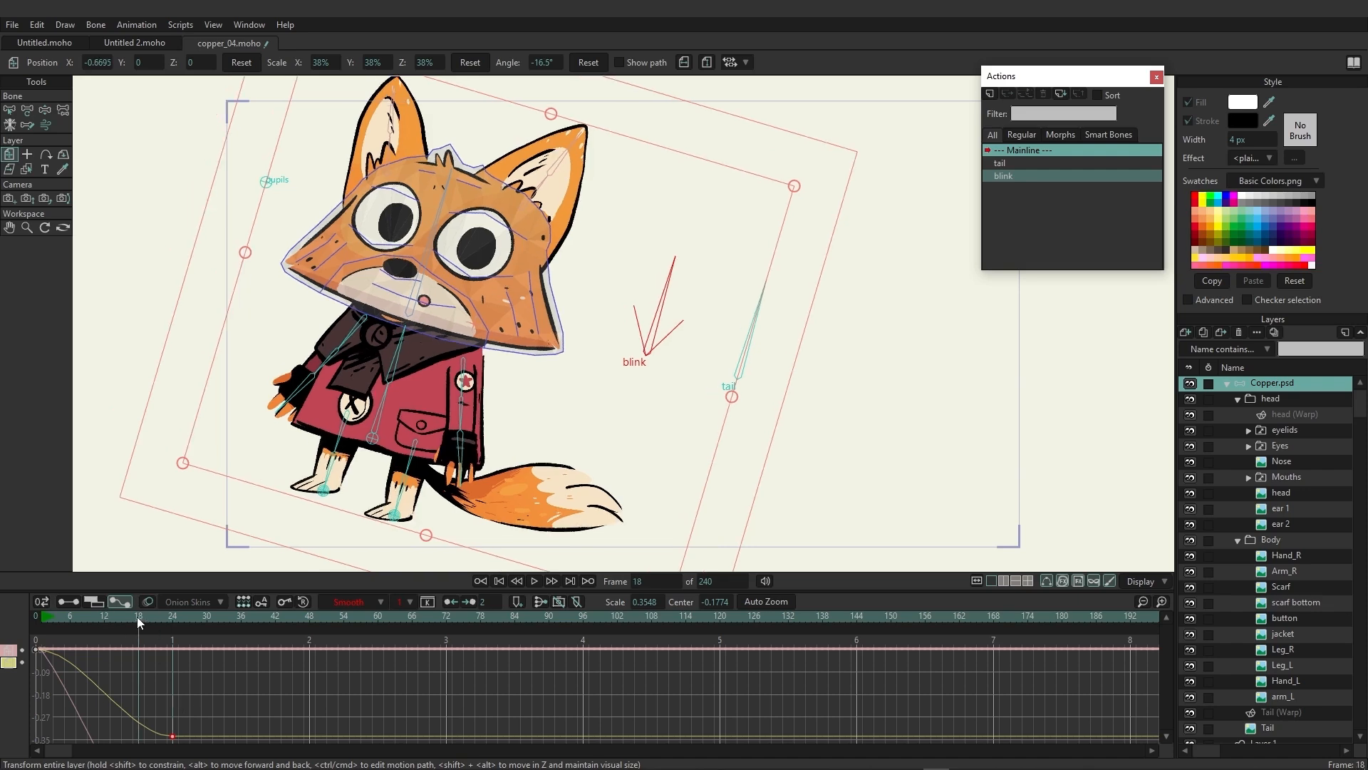
left_click(138, 717)
mouse_move(138, 722)
left_mouse_down()
mouse_move(141, 704)
mouse_move(142, 717)
left_mouse_up()
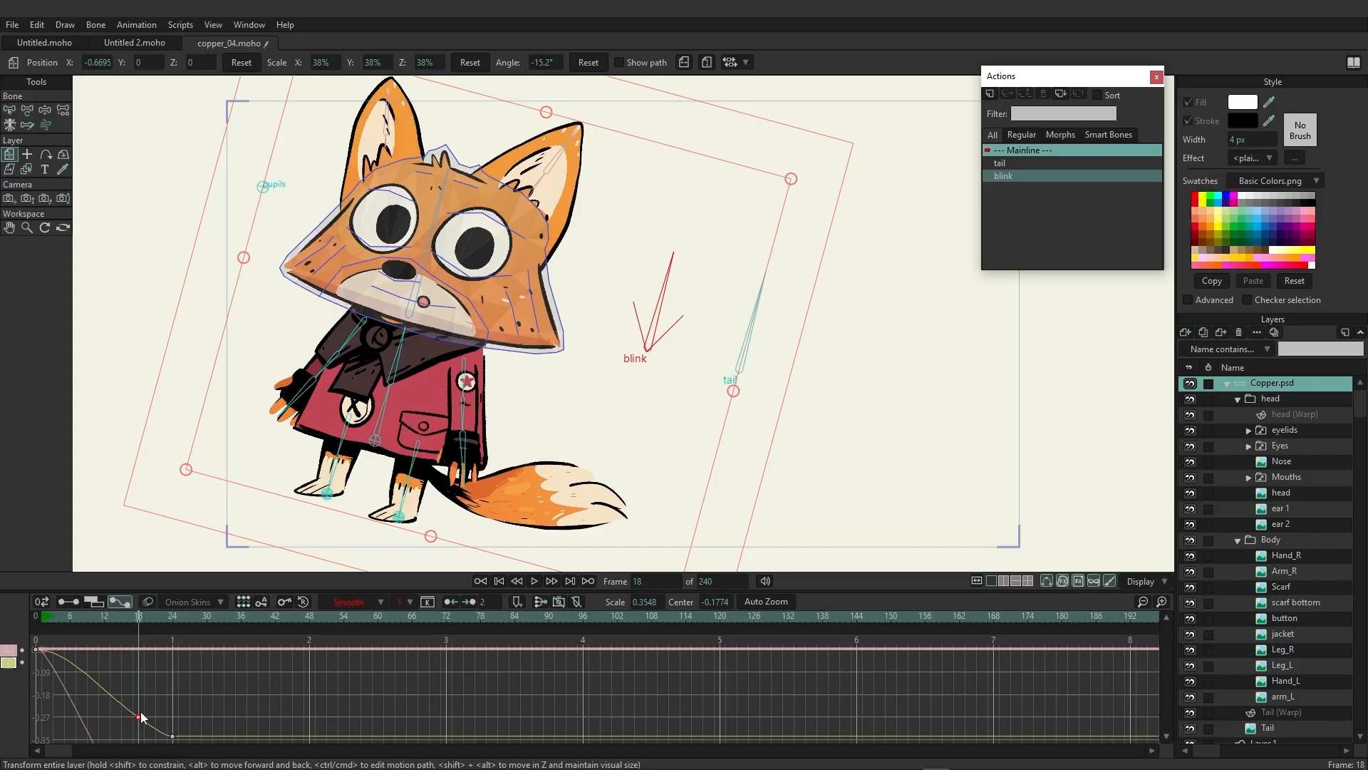
Return the timeline to the keyframe channel view and delete all of the layer's Z rotation keyframes
left_click(70, 600)
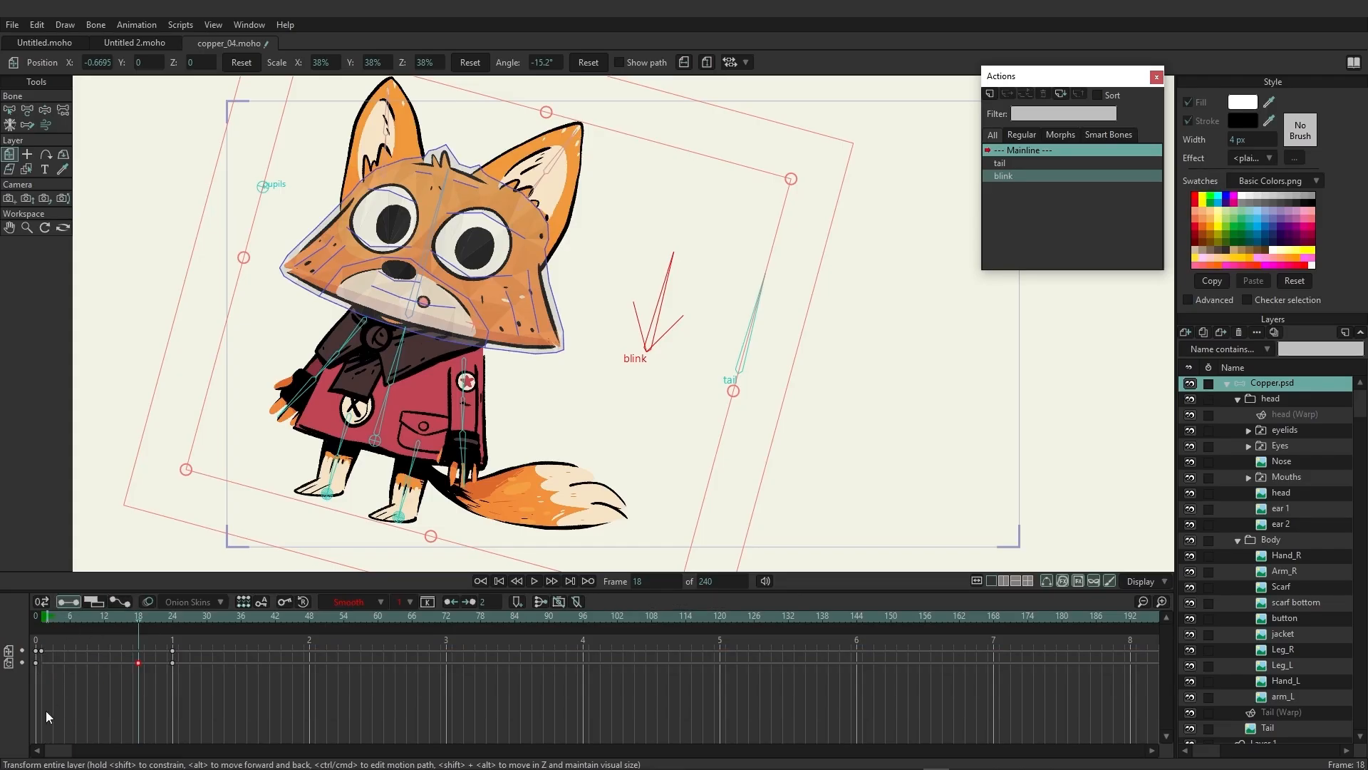
left_click_drag(182, 683, 48, 670)
key("Delete")
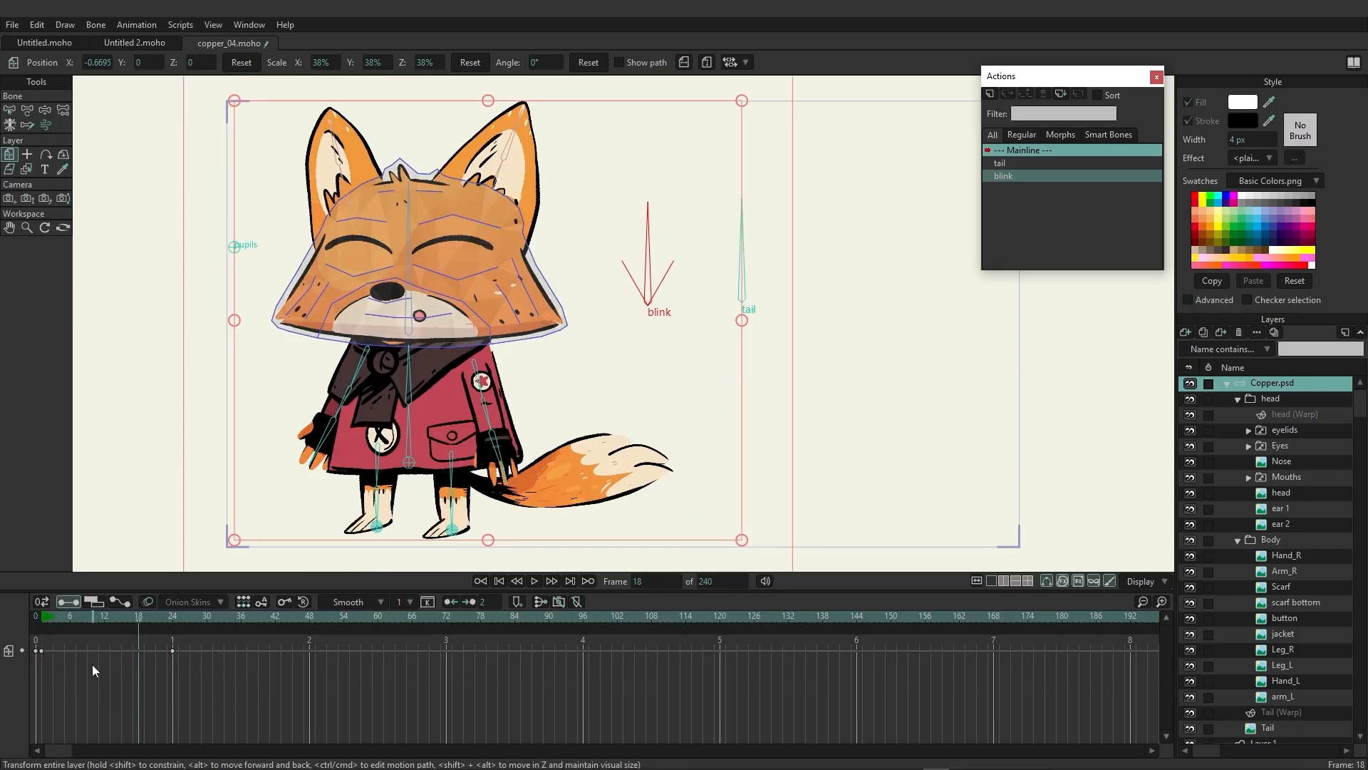
Show the motion graph again and rescale it until the full translation curves fit
left_click(119, 602)
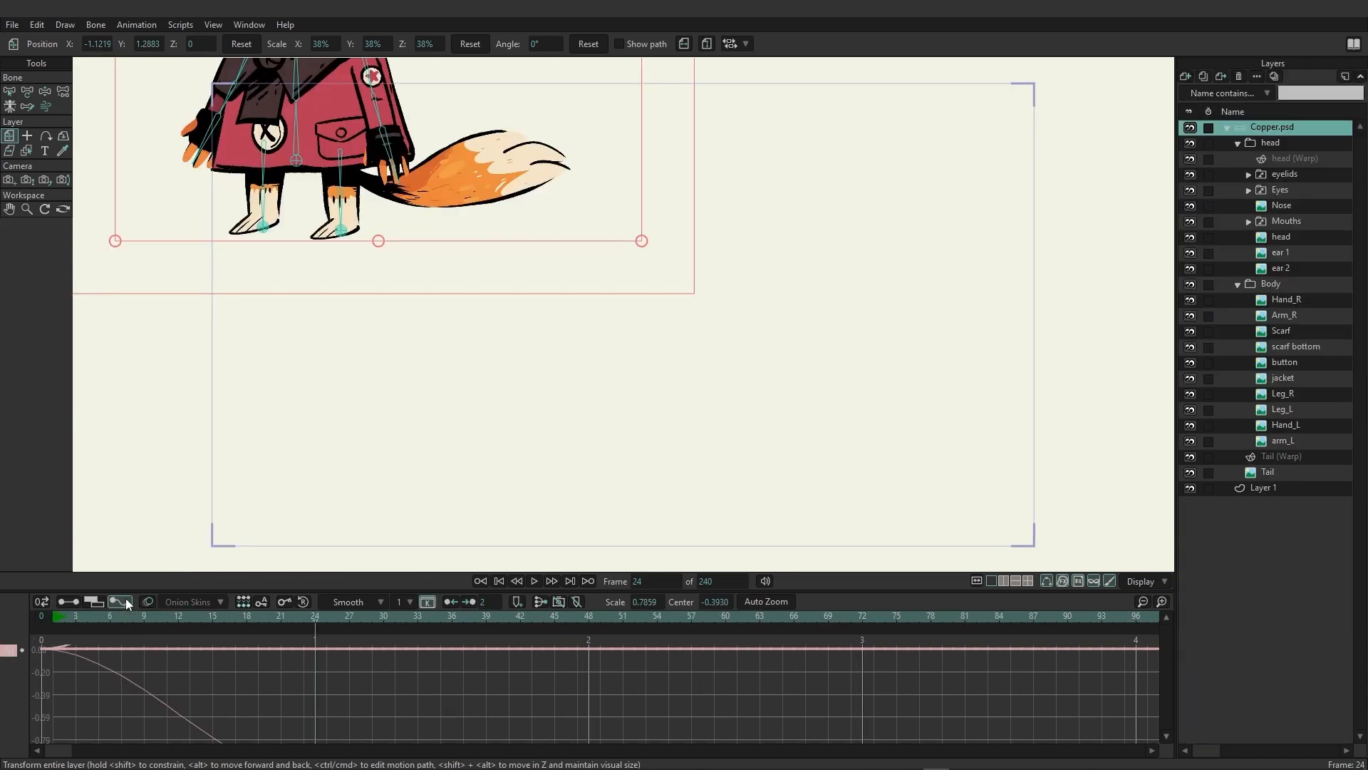
left_click(1143, 602)
left_click(1159, 603)
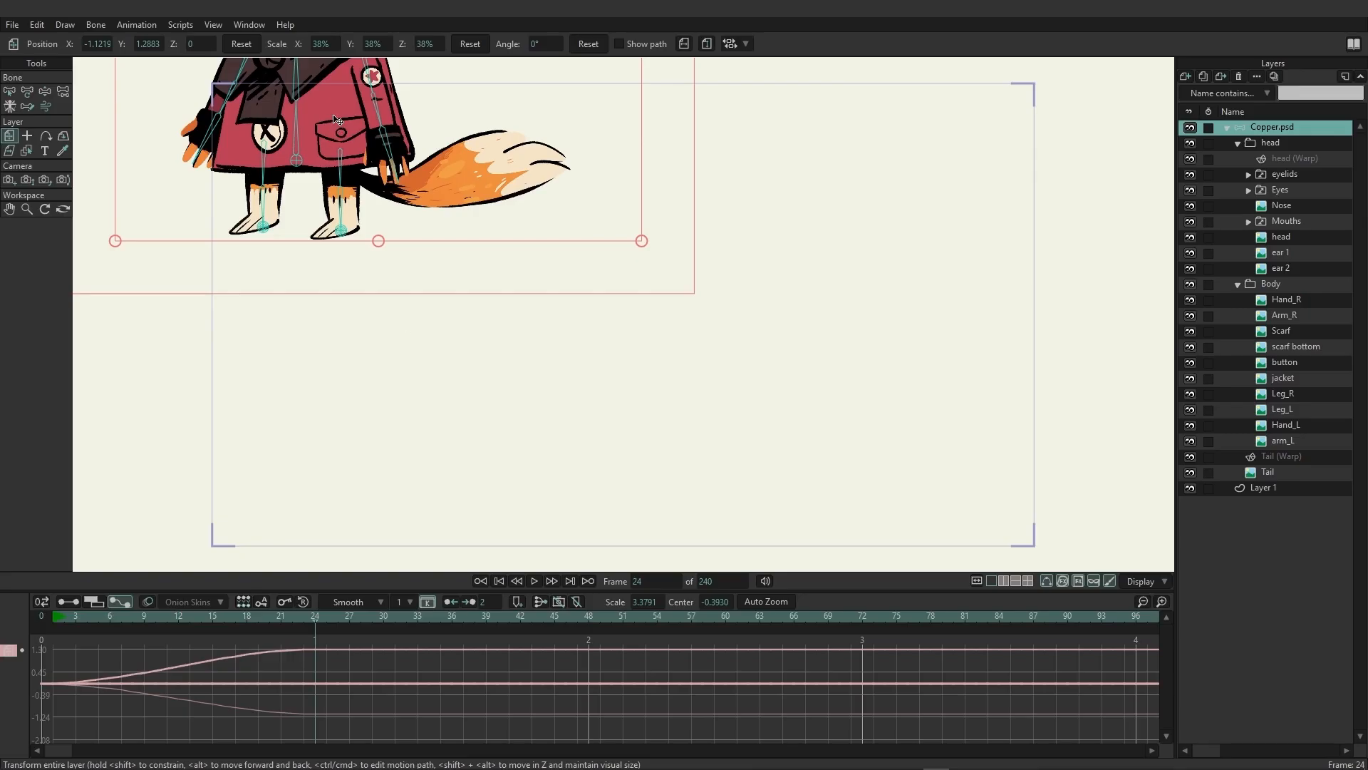
At frame 24, move the fox layer to about X -0.38, Y 0.53 and separate the dimensions of its translation channel
left_click_drag(333, 116, 639, 385)
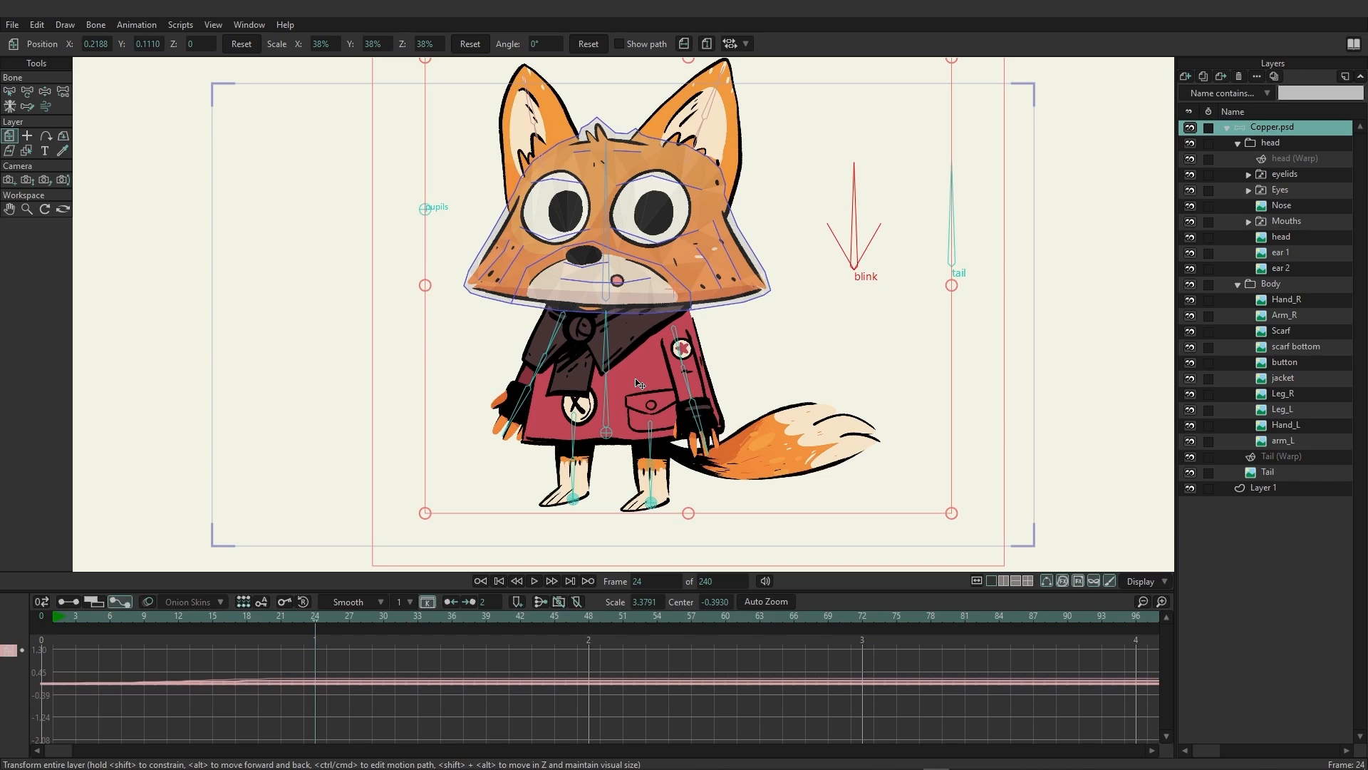
left_click_drag(669, 399, 529, 302)
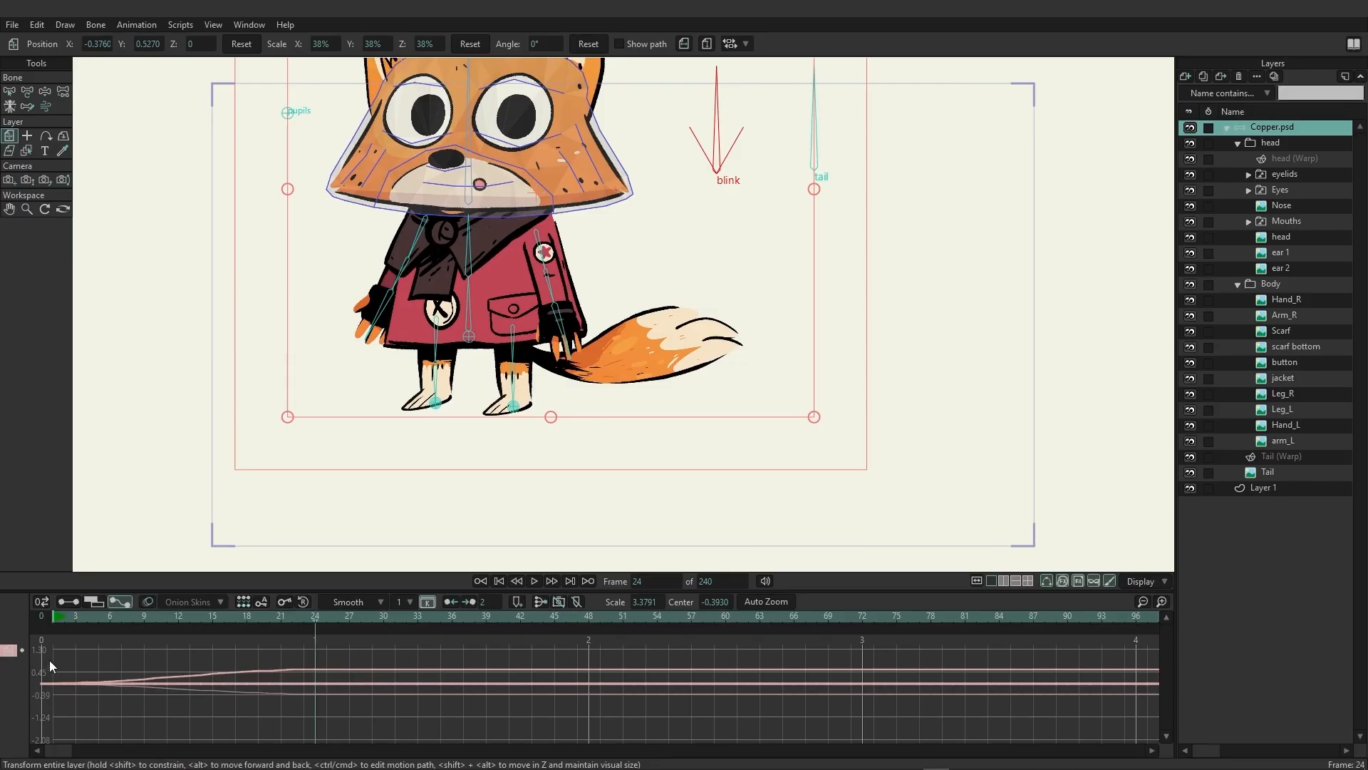
right_click(10, 654)
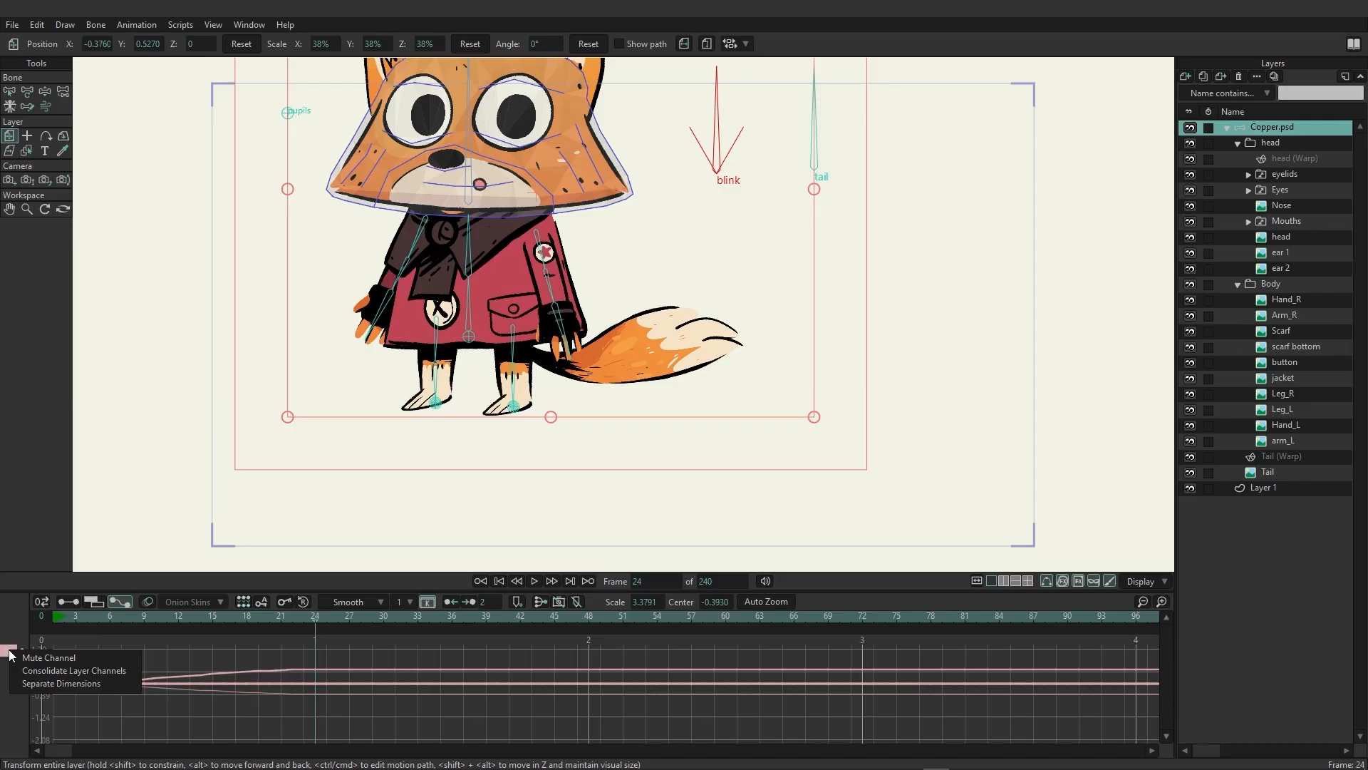
left_click(49, 682)
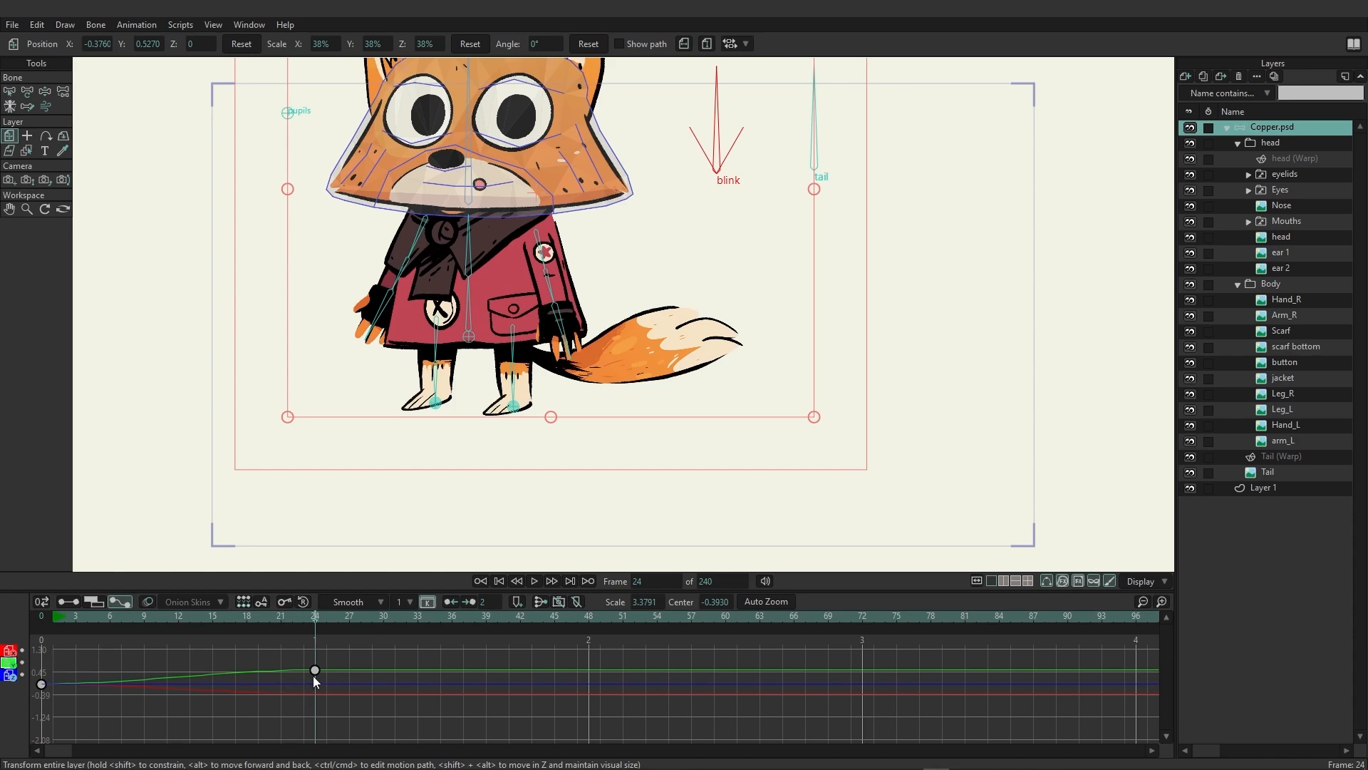
Move the fox layer to about X -0.20, Y 0.46 at frame 24 and set its Z position to -2
left_click_drag(513, 295, 555, 312)
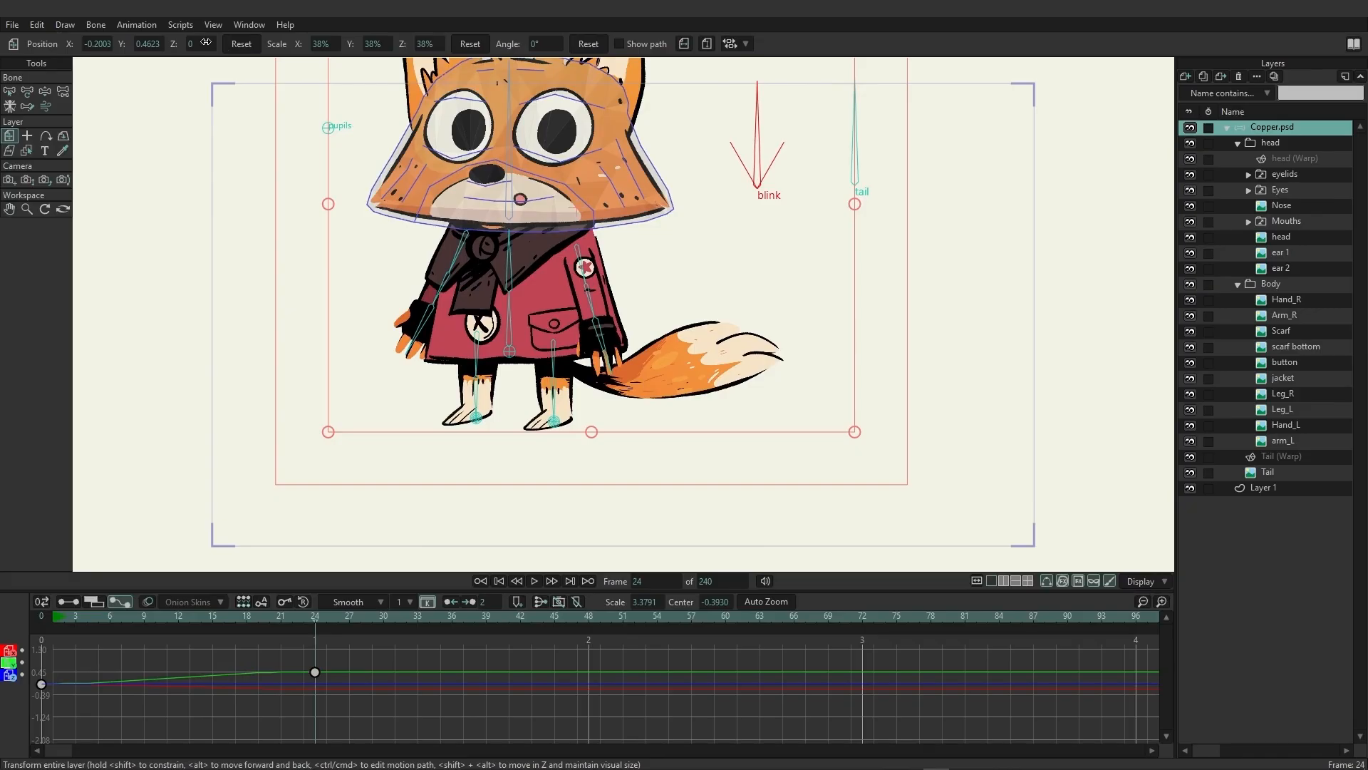
left_click_drag(205, 43, 154, 47)
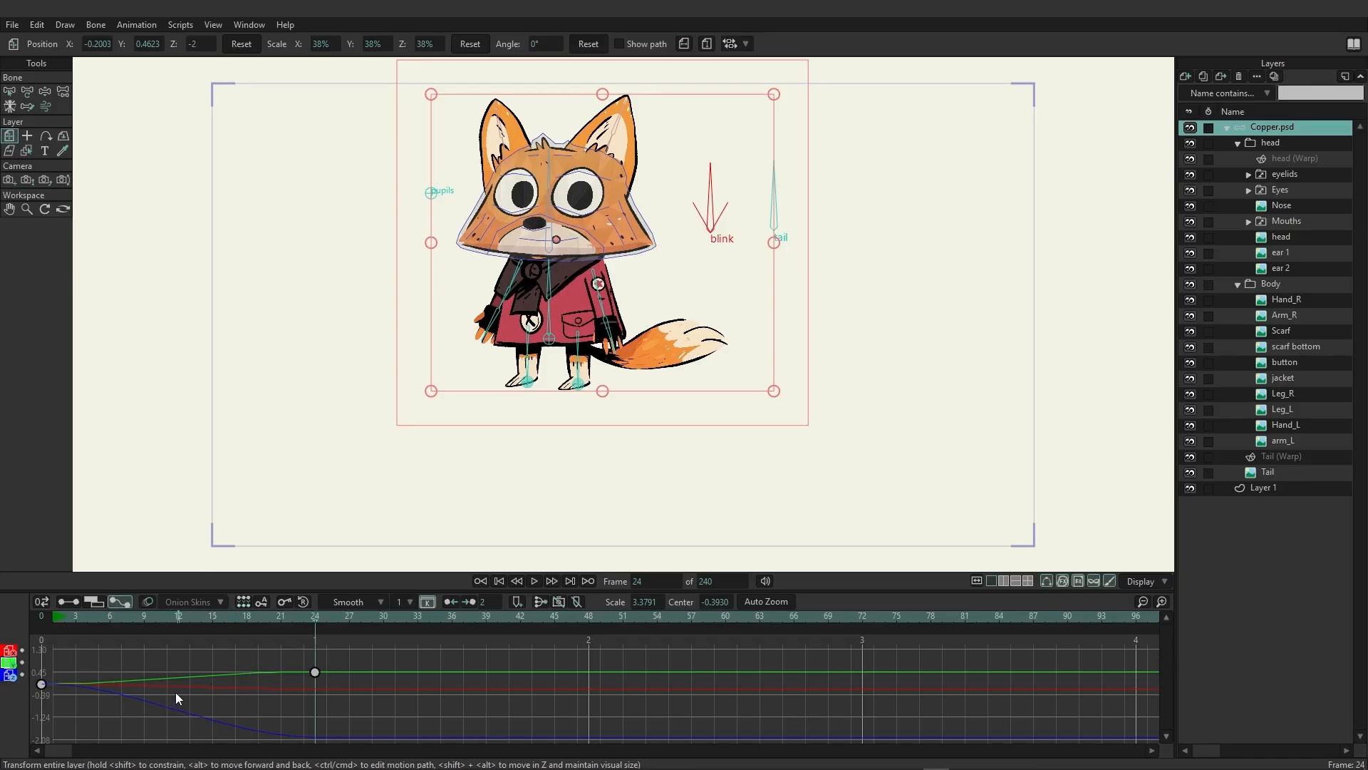
Lower the frame 24 key on the separated Y curve to about 0.32
left_click(315, 673)
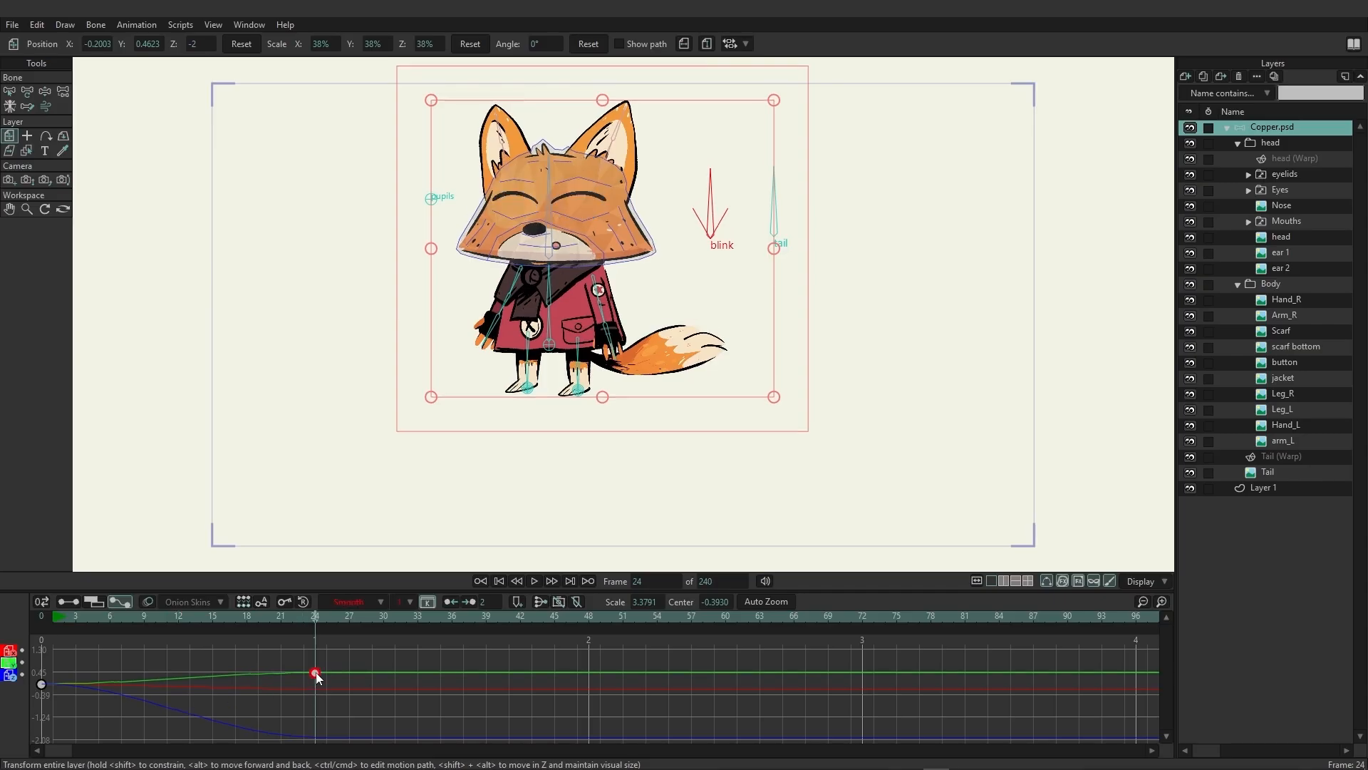
mouse_move(315, 674)
left_mouse_down()
mouse_move(314, 656)
mouse_move(316, 677)
left_mouse_up()
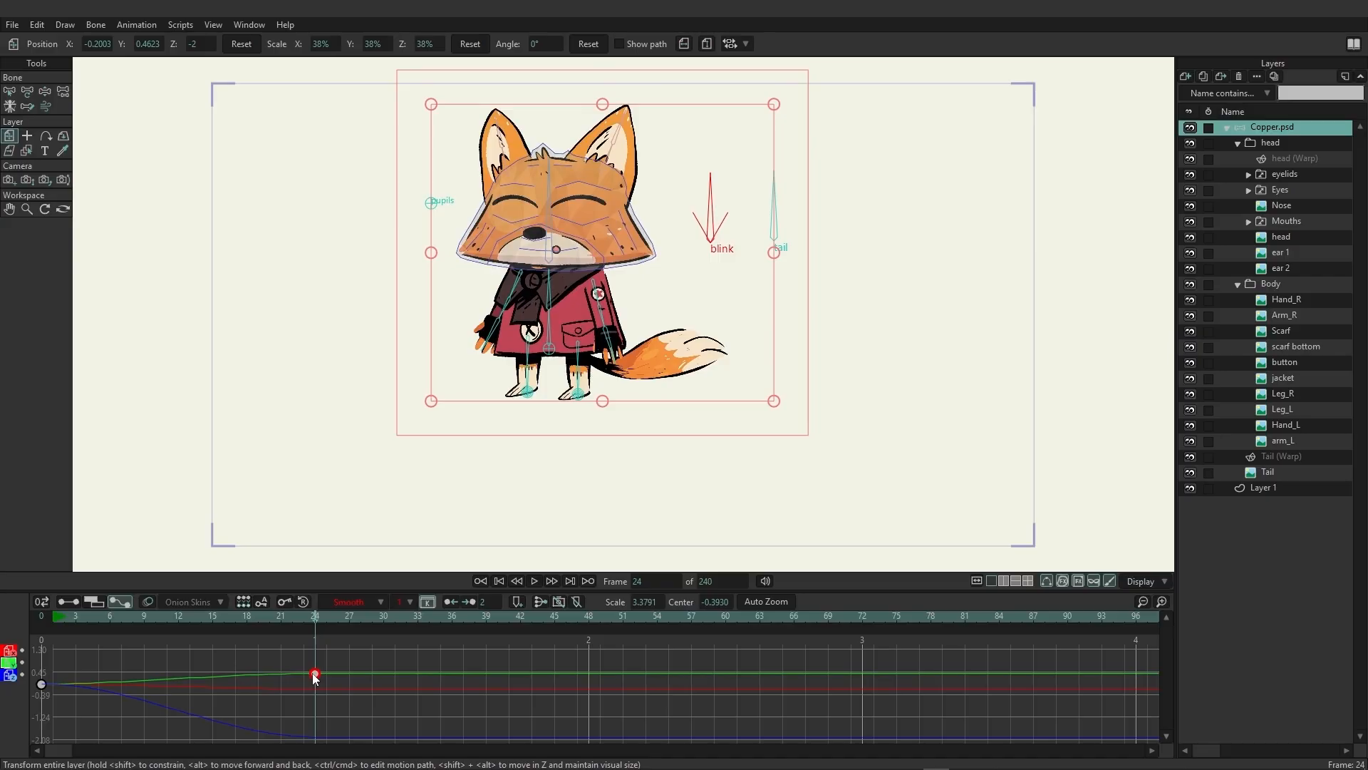
mouse_move(316, 678)
left_mouse_down()
mouse_move(593, 676)
mouse_move(317, 679)
left_mouse_up()
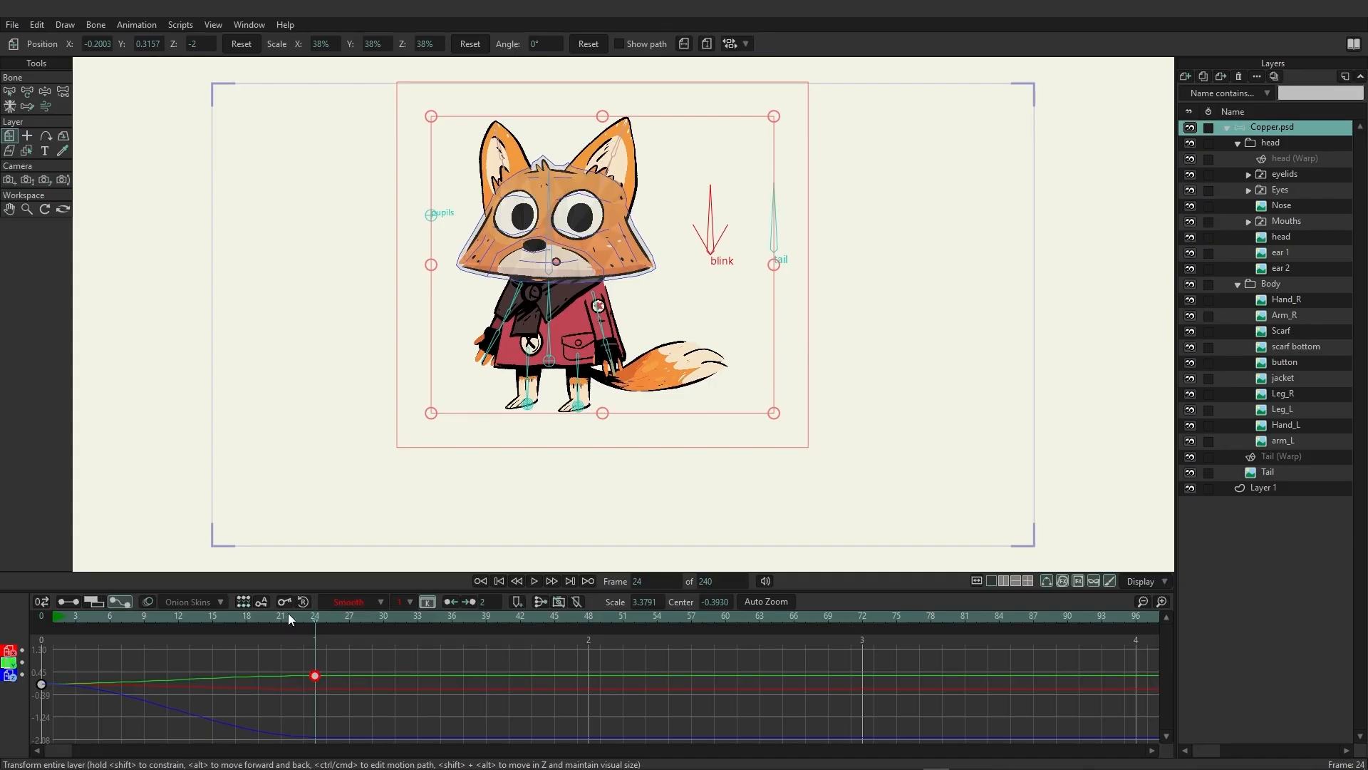
Keyframe the layer's position at frame 18 (about X 0.06, Y 0.32) and frame 11 (about X -1.03, Y 0.69), and scrub through the motion
left_click(247, 619)
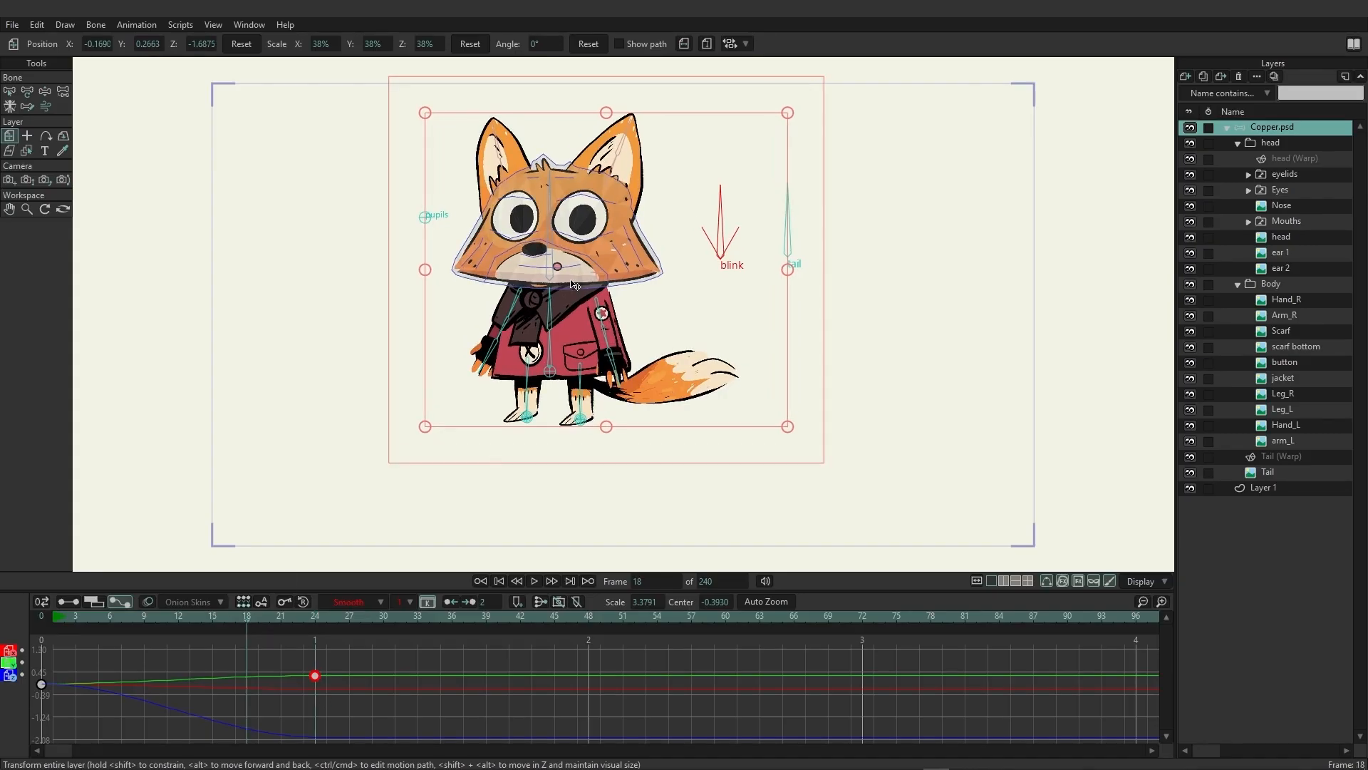
left_click_drag(590, 267, 625, 259)
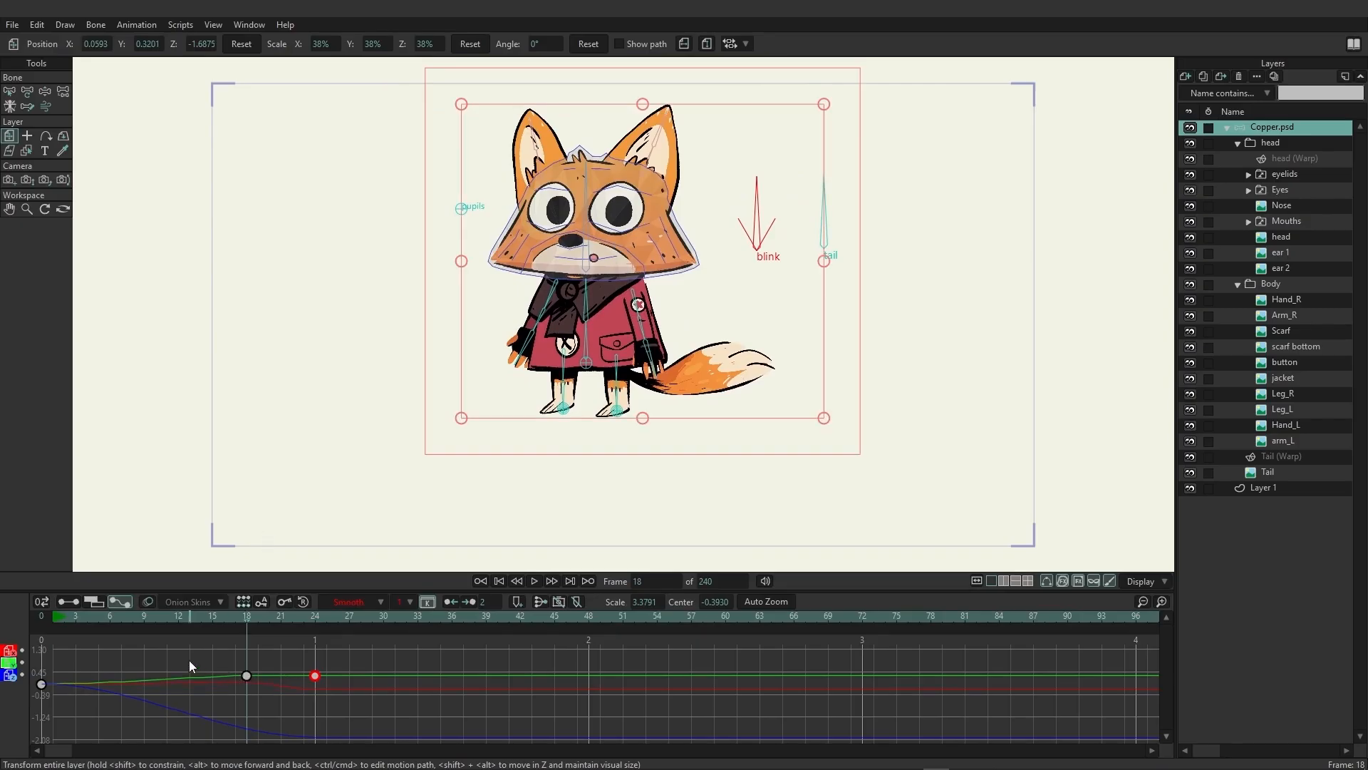
left_click(165, 618)
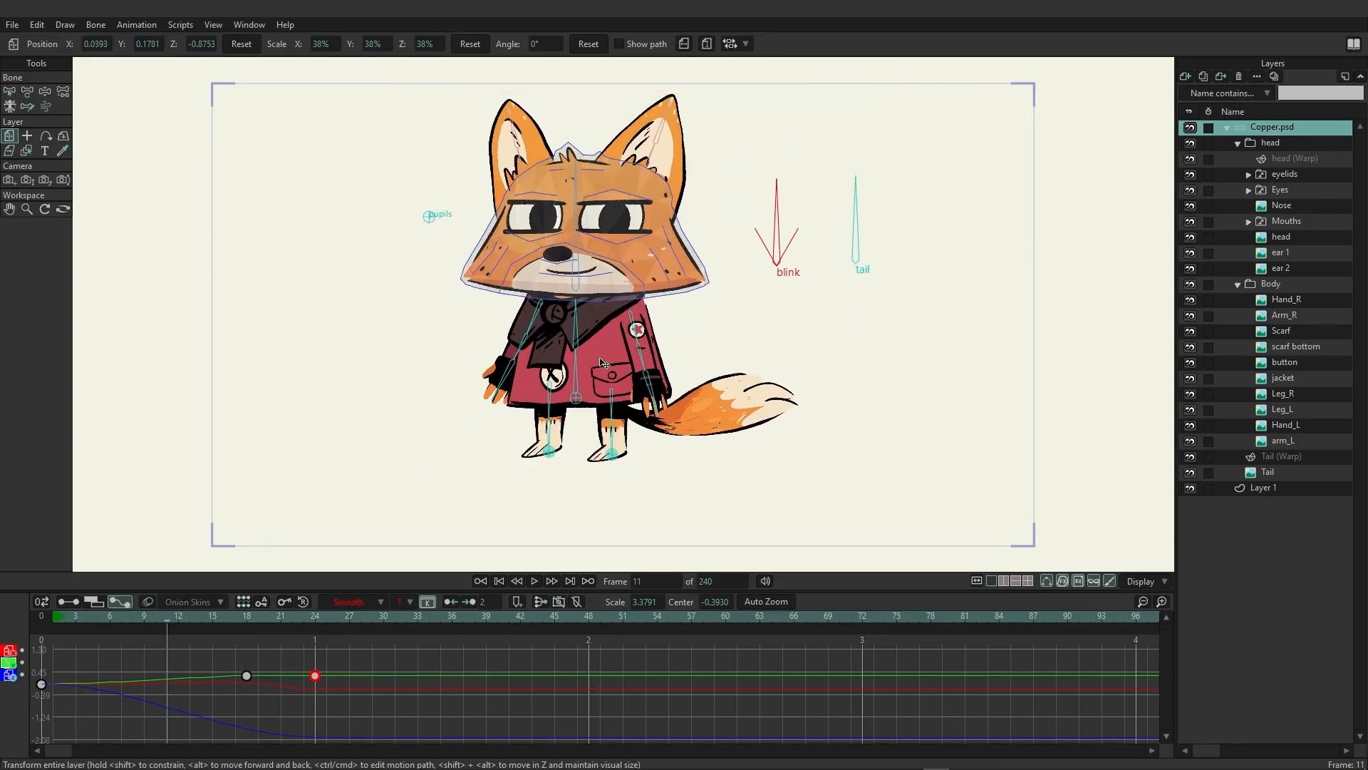
left_click_drag(504, 275, 396, 266)
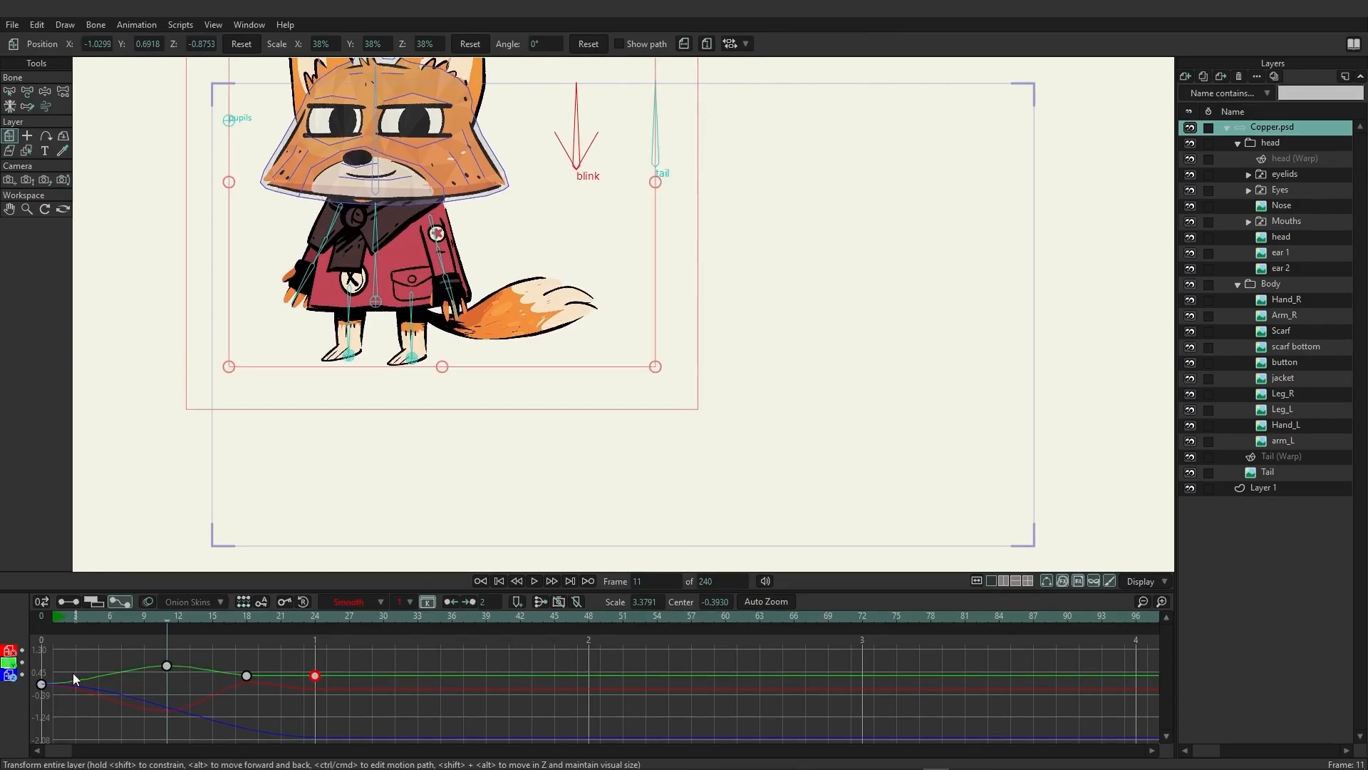
left_click_drag(53, 617, 323, 604)
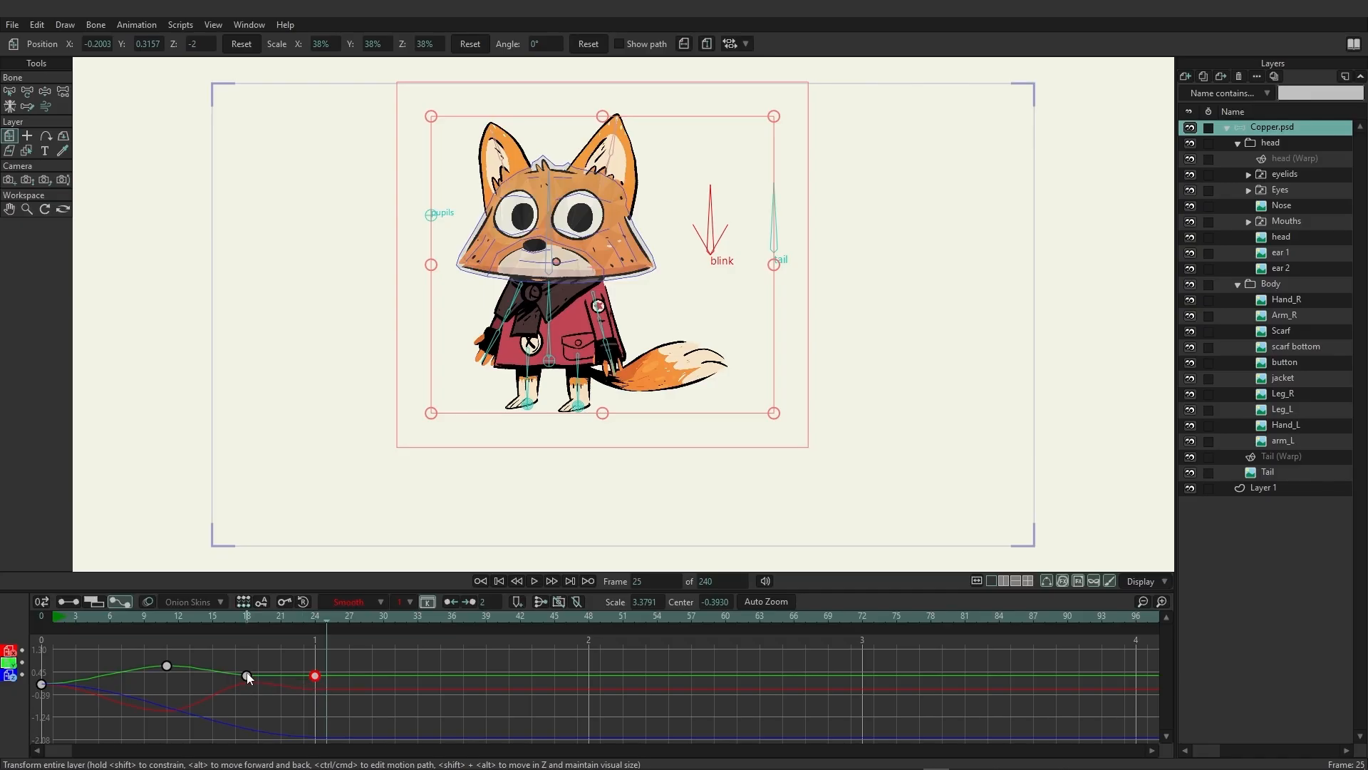
Shift the Y curve's frame 24 key to frame 25 at about 0.34, and set its keys at frames 11, 18 and 25 to Bezier interpolation
mouse_move(329, 678)
left_mouse_down()
mouse_move(276, 673)
mouse_move(353, 679)
mouse_move(339, 673)
left_mouse_up()
left_click(61, 638)
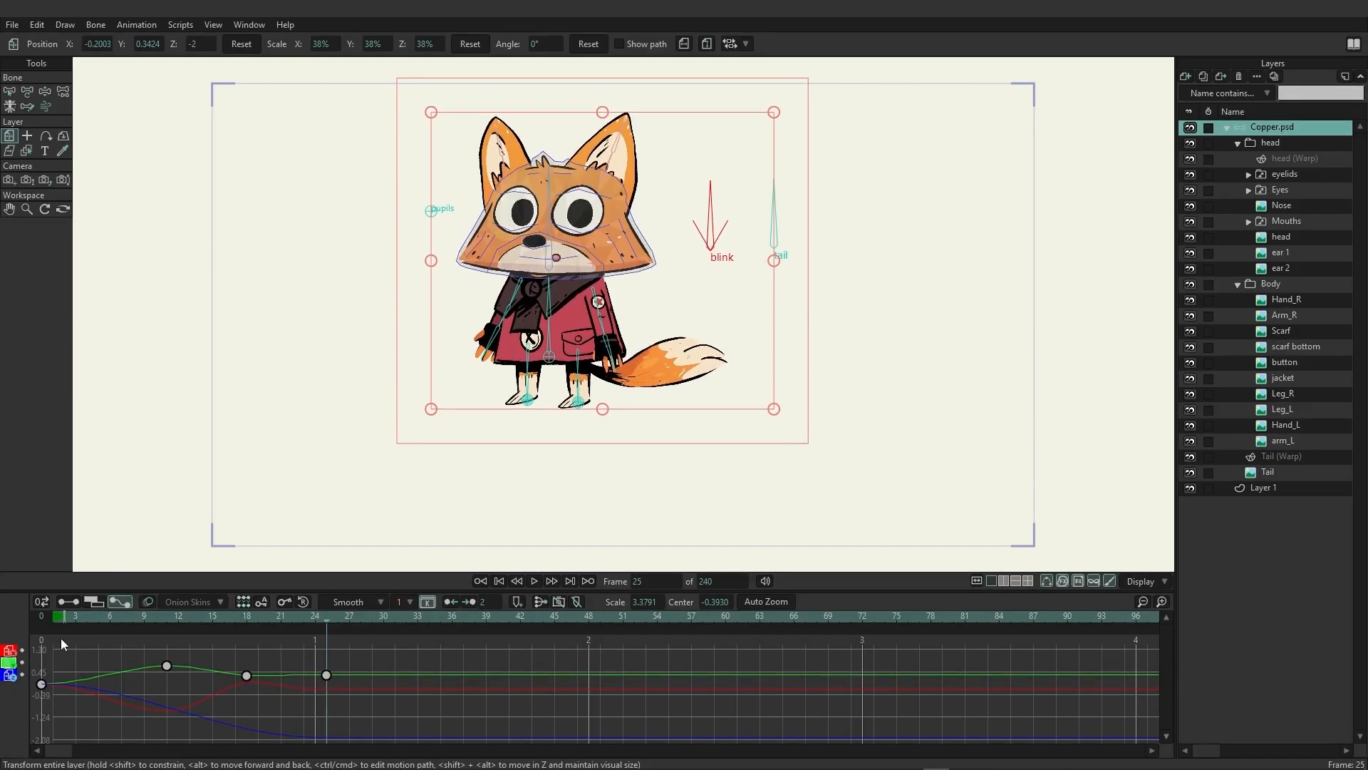
left_click_drag(109, 644, 346, 681)
left_click(370, 603)
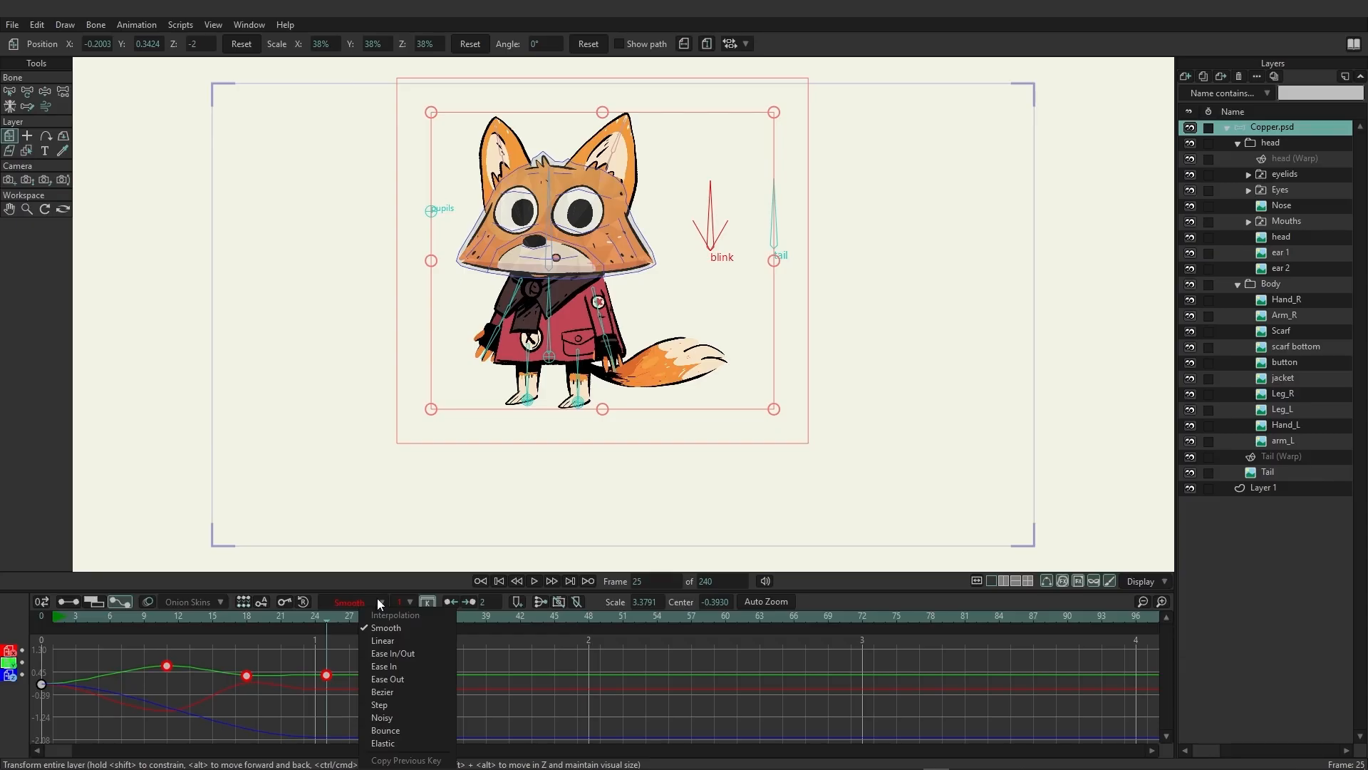
left_click(406, 692)
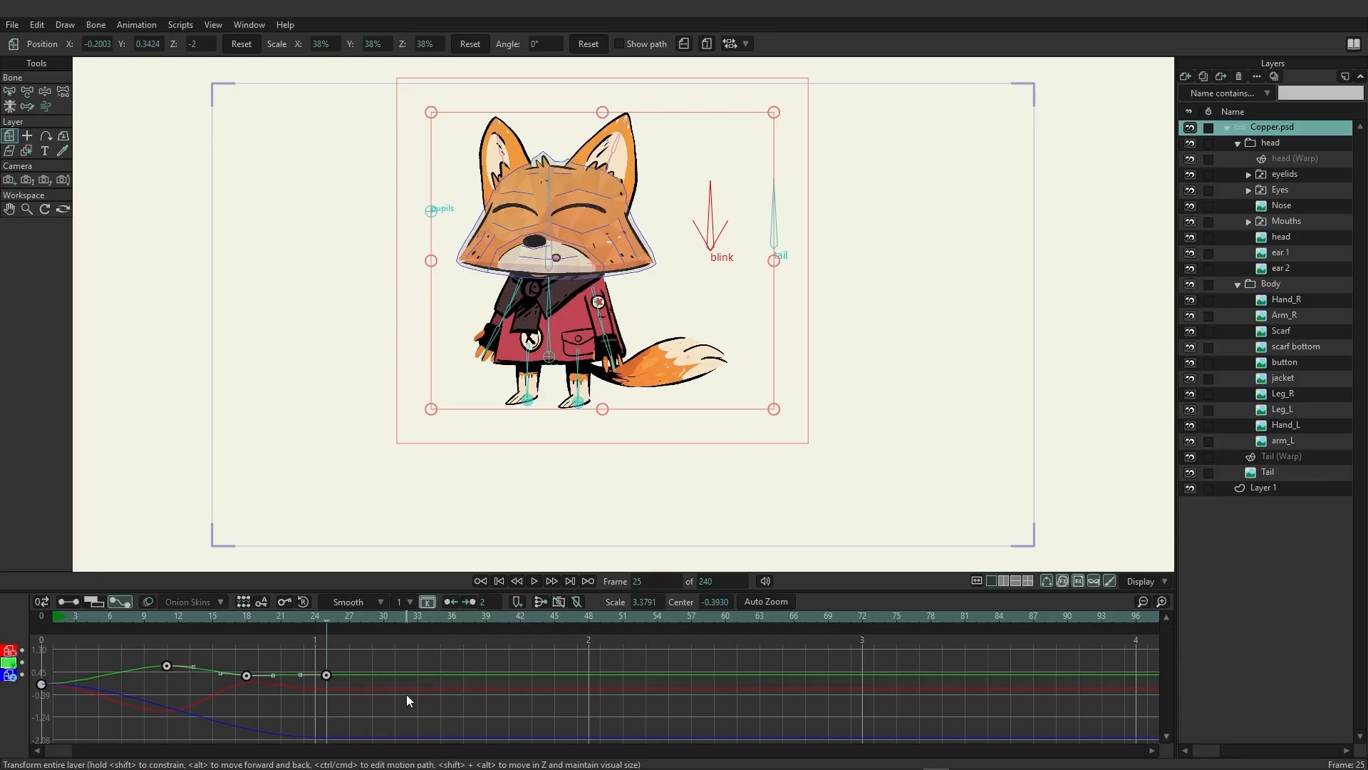
right_click(327, 674)
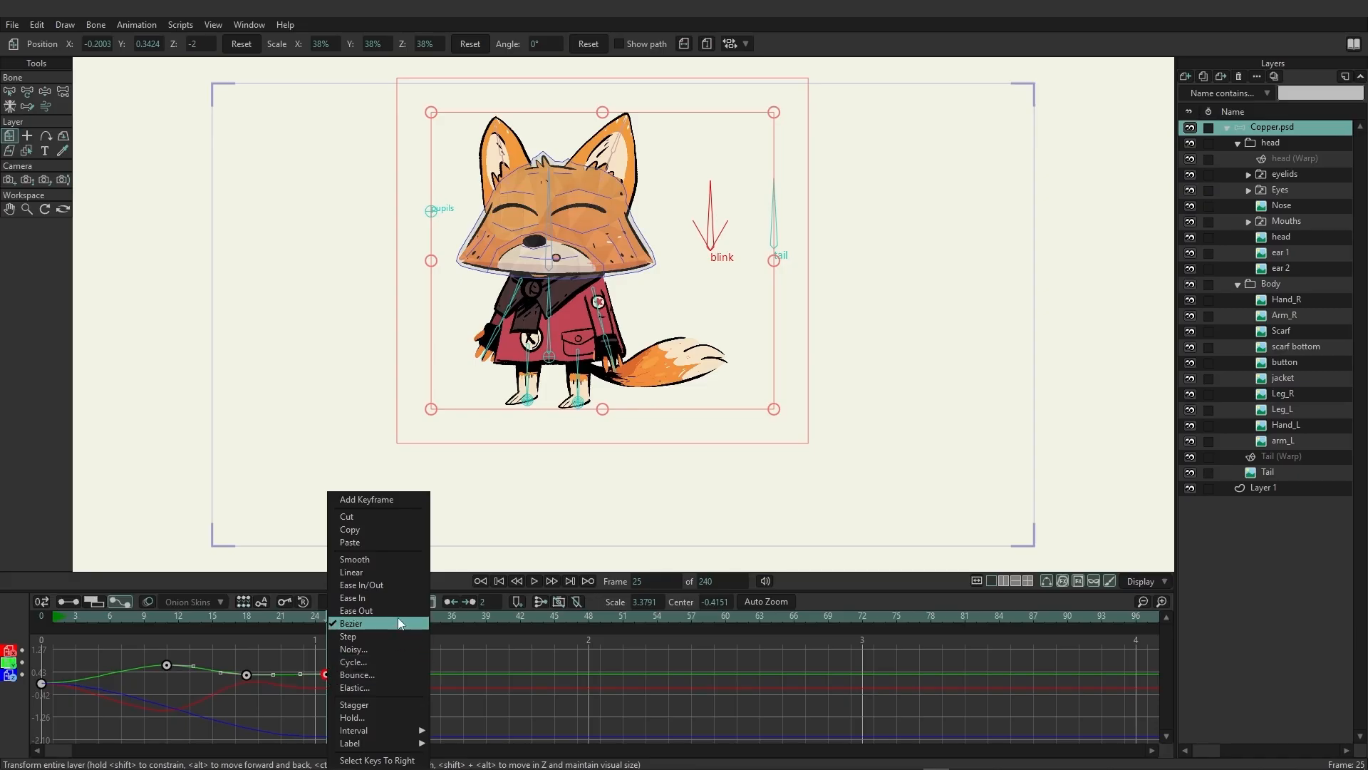
left_click(447, 656)
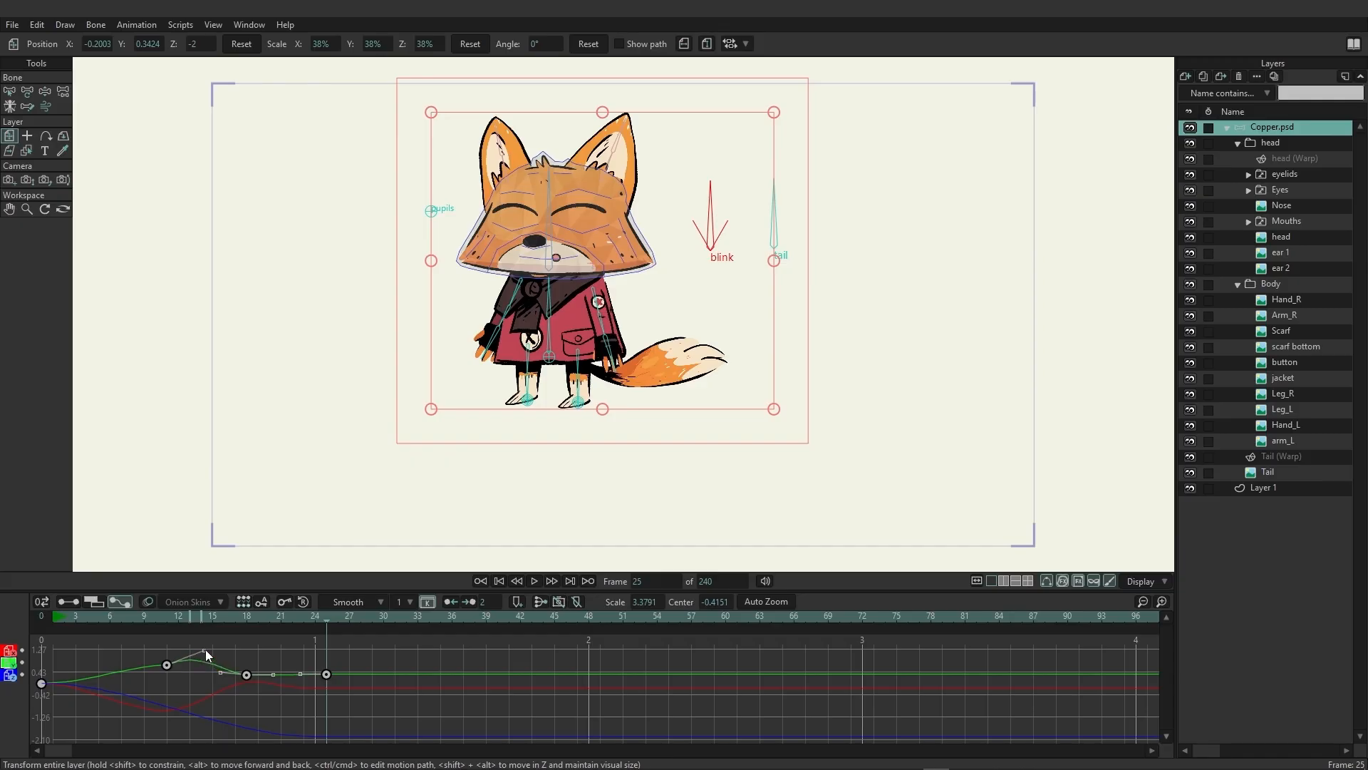
Reshape the Y curve with the Bezier handles of the frame 11 and frame 18 keys, and scrub through the motion
left_click_drag(242, 646, 245, 646)
left_click_drag(273, 674, 275, 636)
left_click_drag(132, 617, 343, 632)
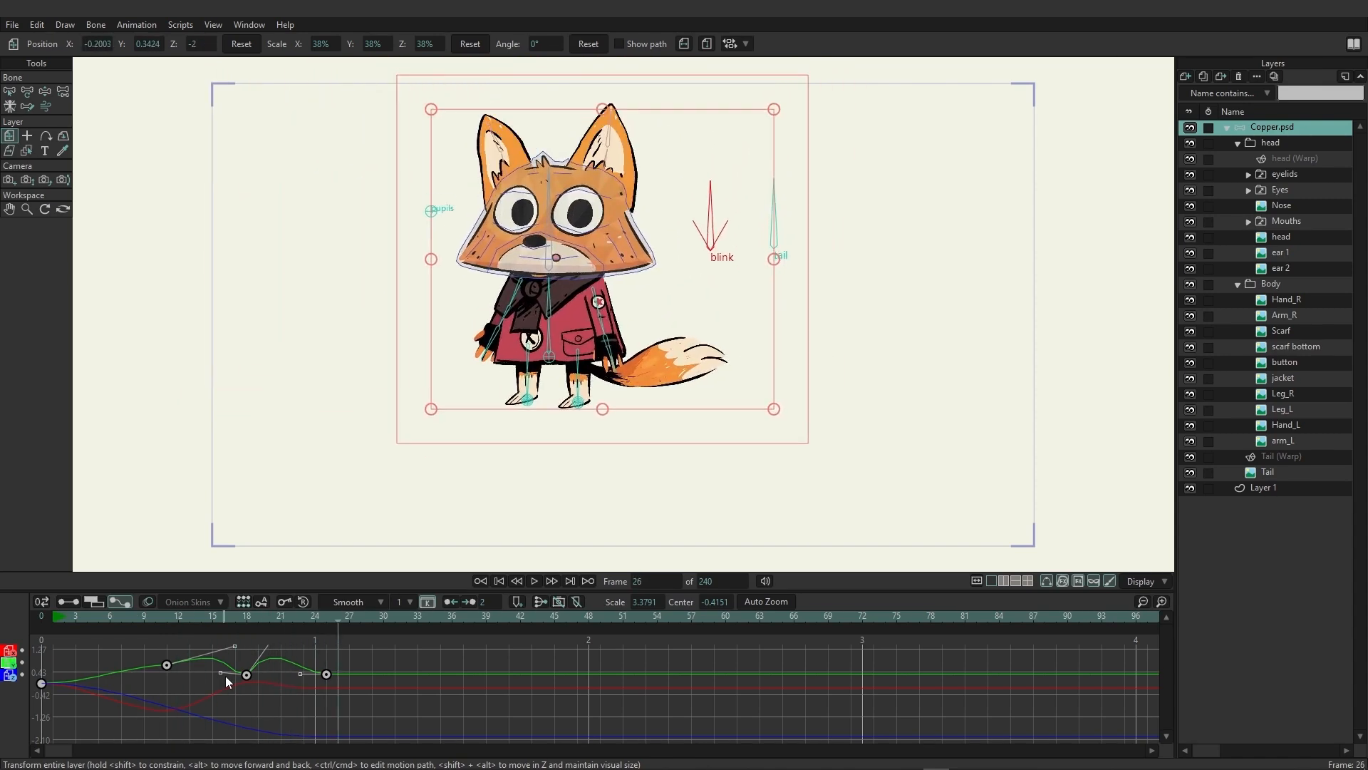
left_click_drag(221, 677, 272, 730)
left_click_drag(169, 618, 339, 640)
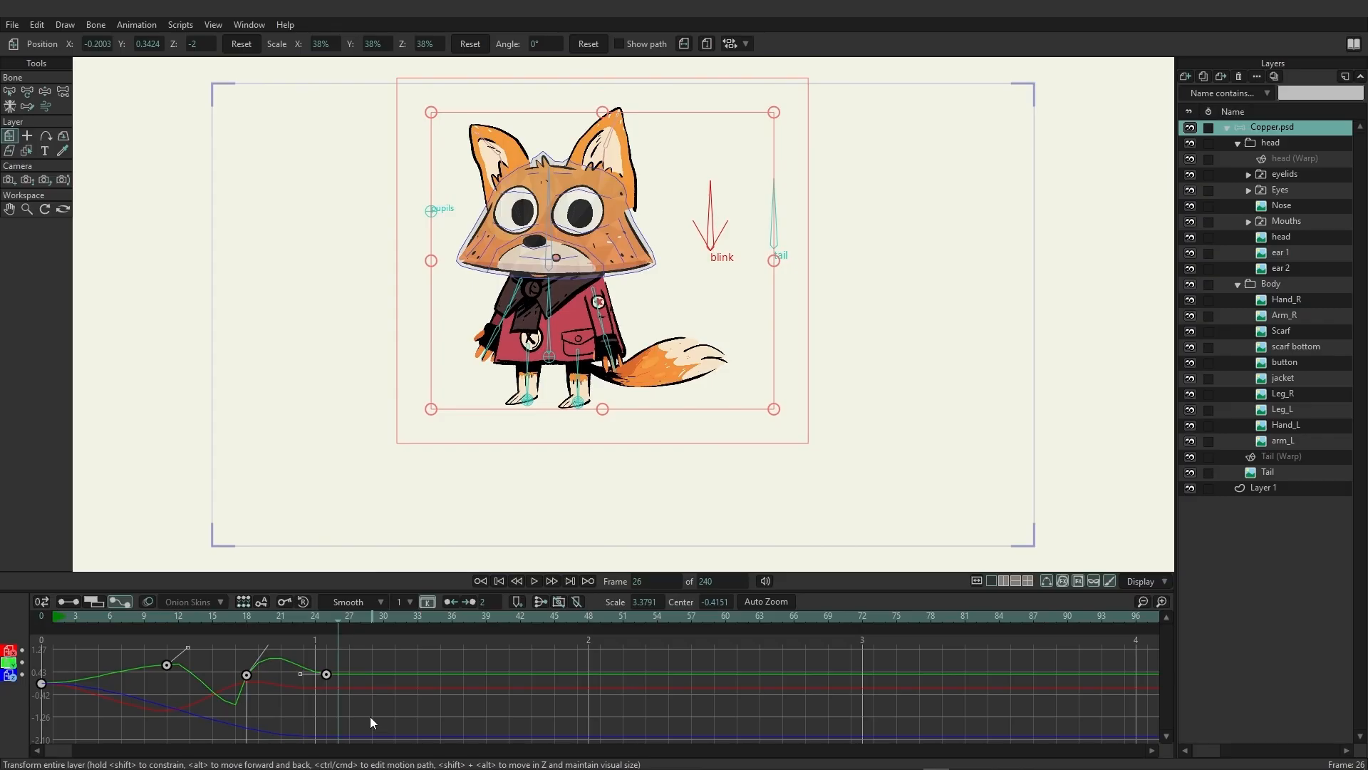
Toggle Consolidate Layer Channels on and off, and try rejoining the translation dimensions with the Y keys still in place
left_click_drag(369, 717, 151, 657)
left_click(331, 712)
left_click(545, 598)
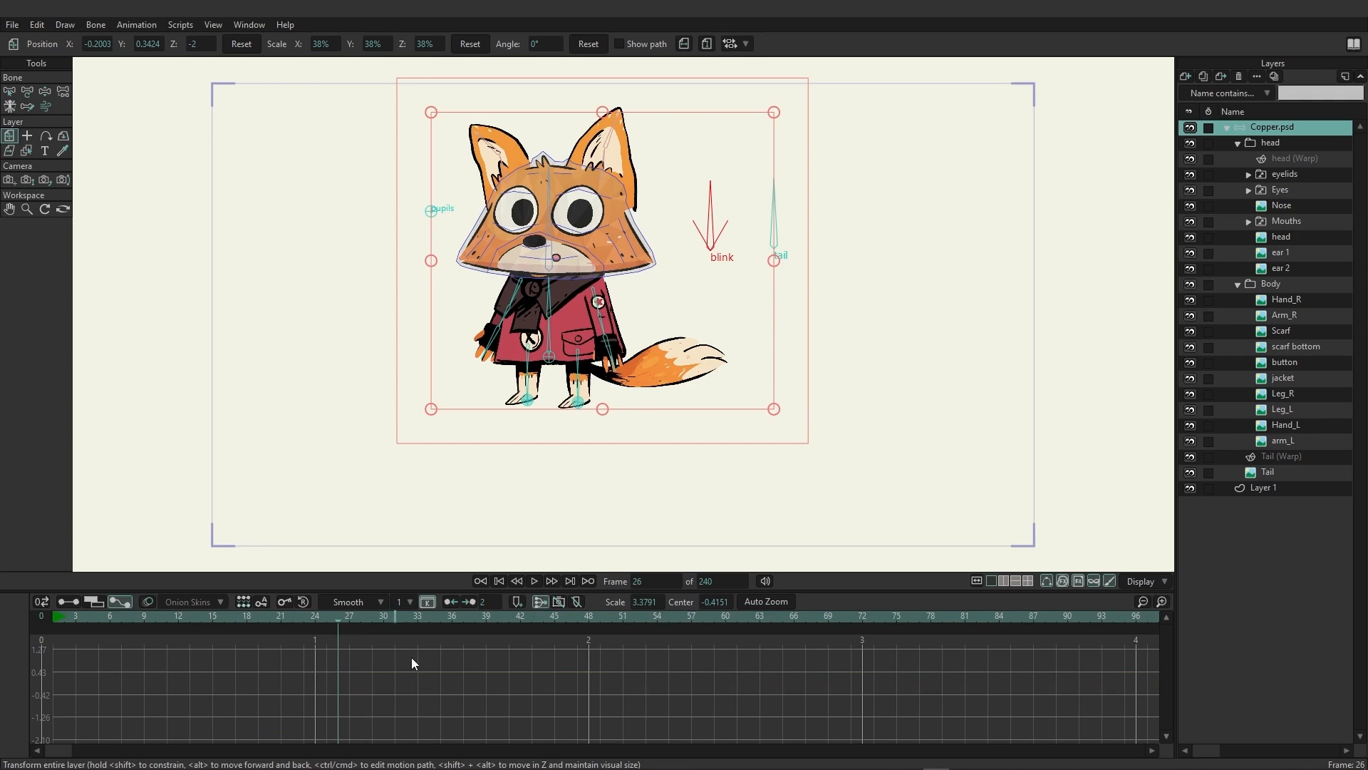
left_click(538, 605)
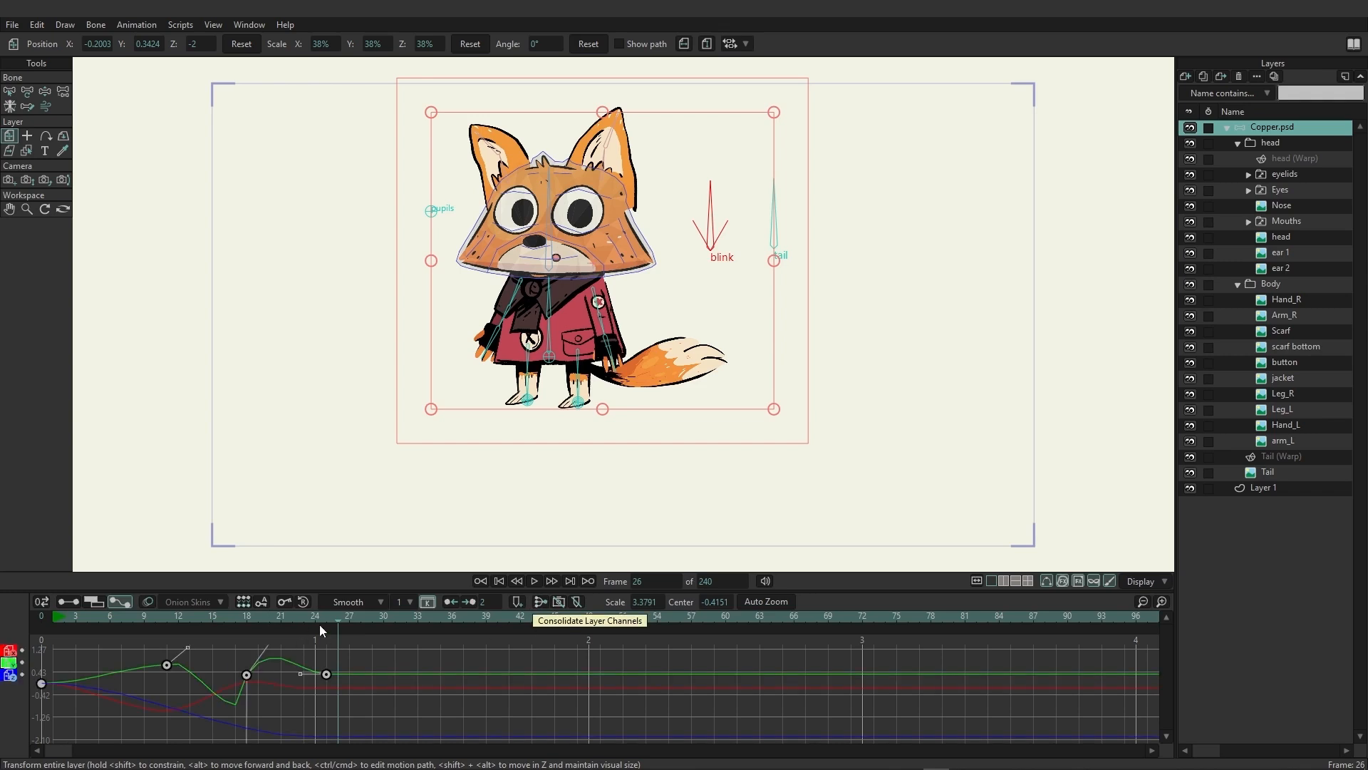
right_click(14, 653)
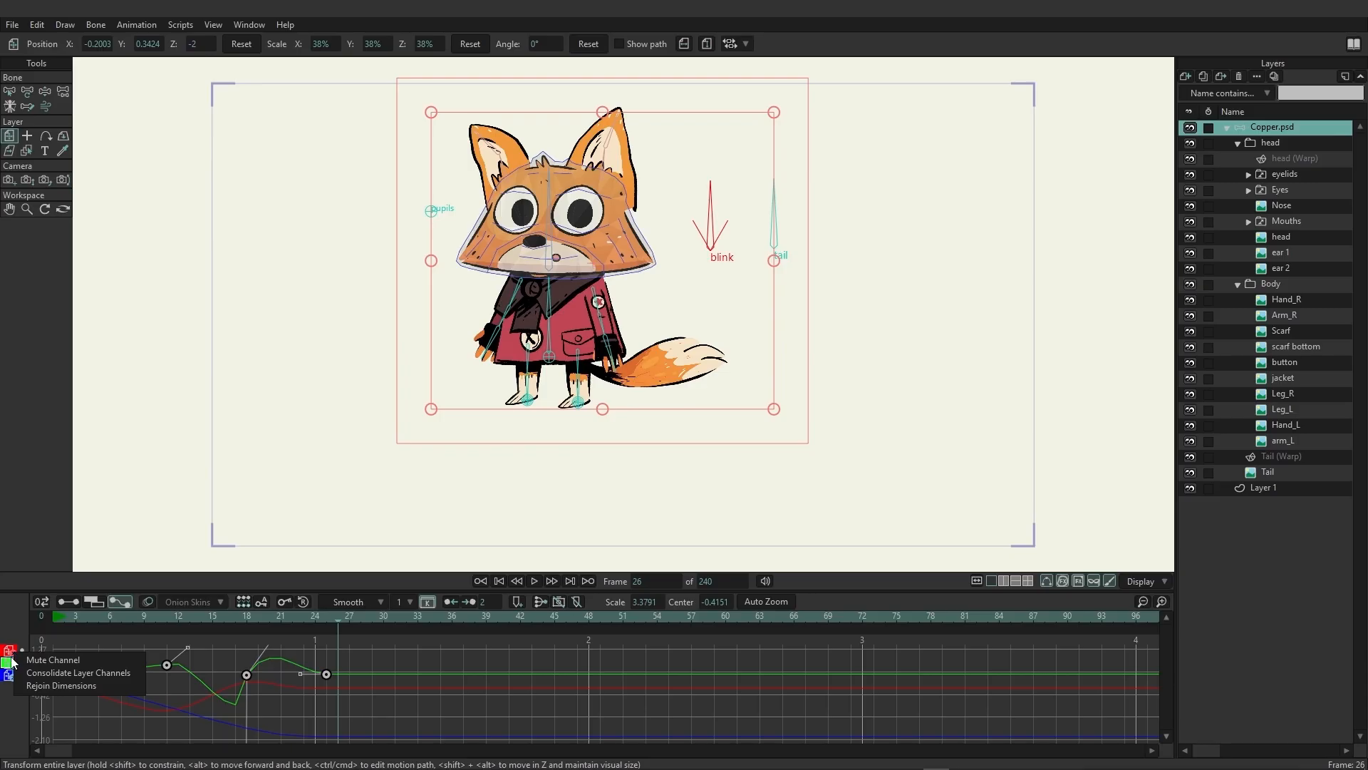
left_click(45, 686)
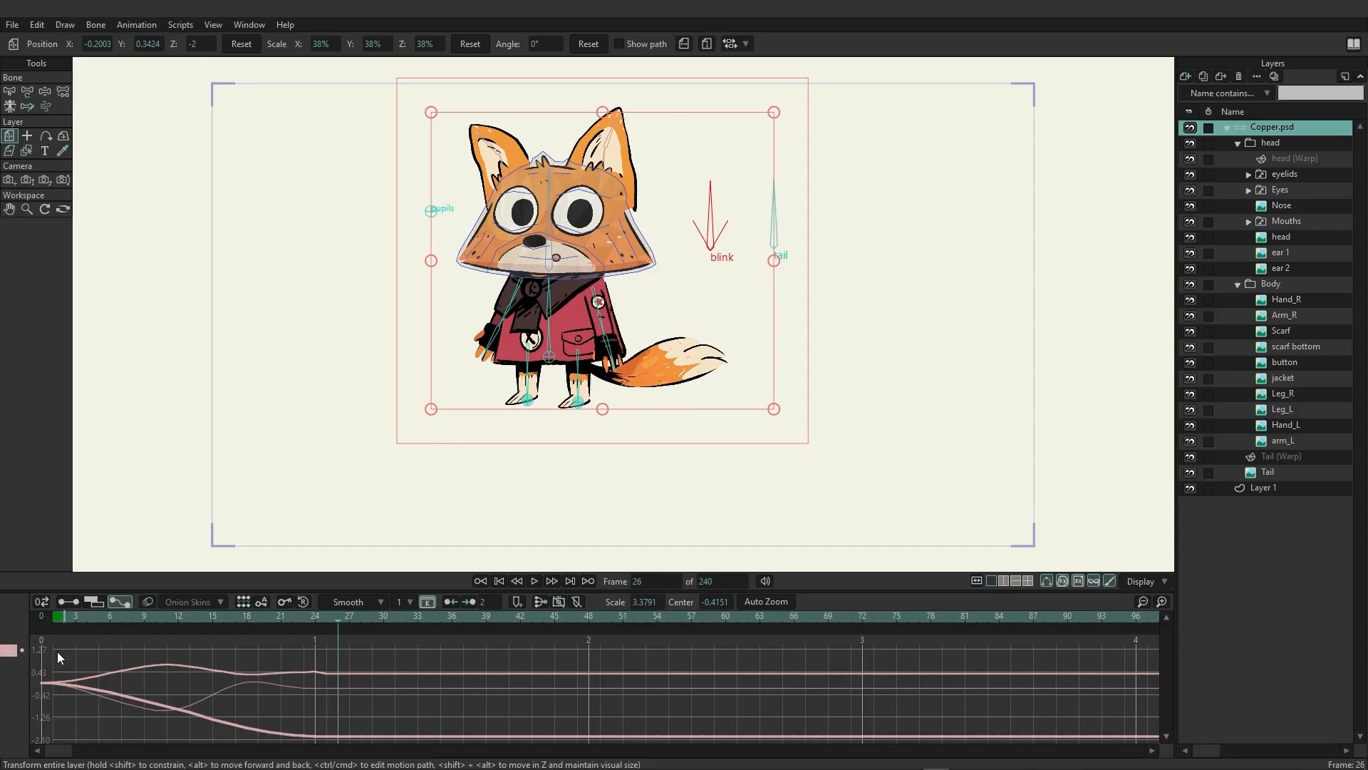
key("ctrl+z")
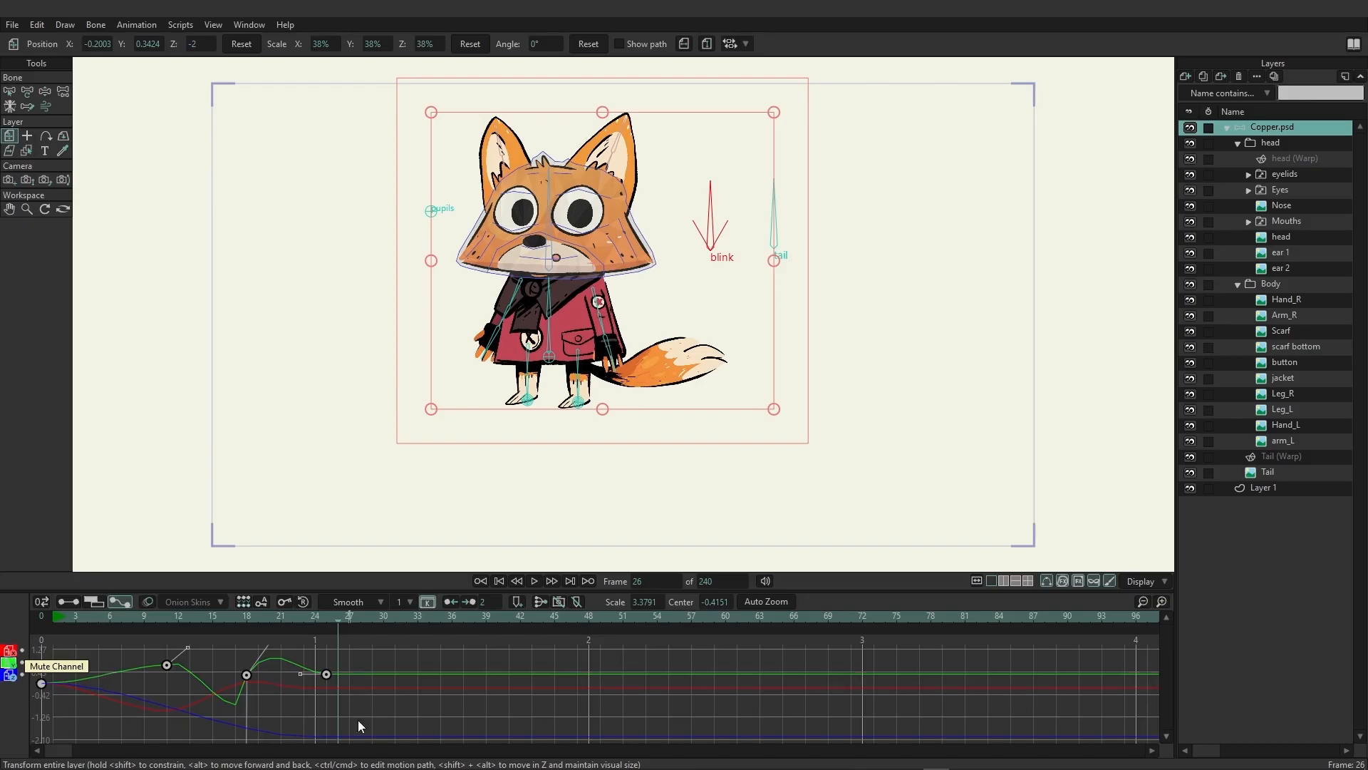
Delete the Y curve's keys at frames 11, 18 and 25, and rejoin the dimensions of the translation channel
left_click_drag(366, 715, 148, 656)
key("Delete")
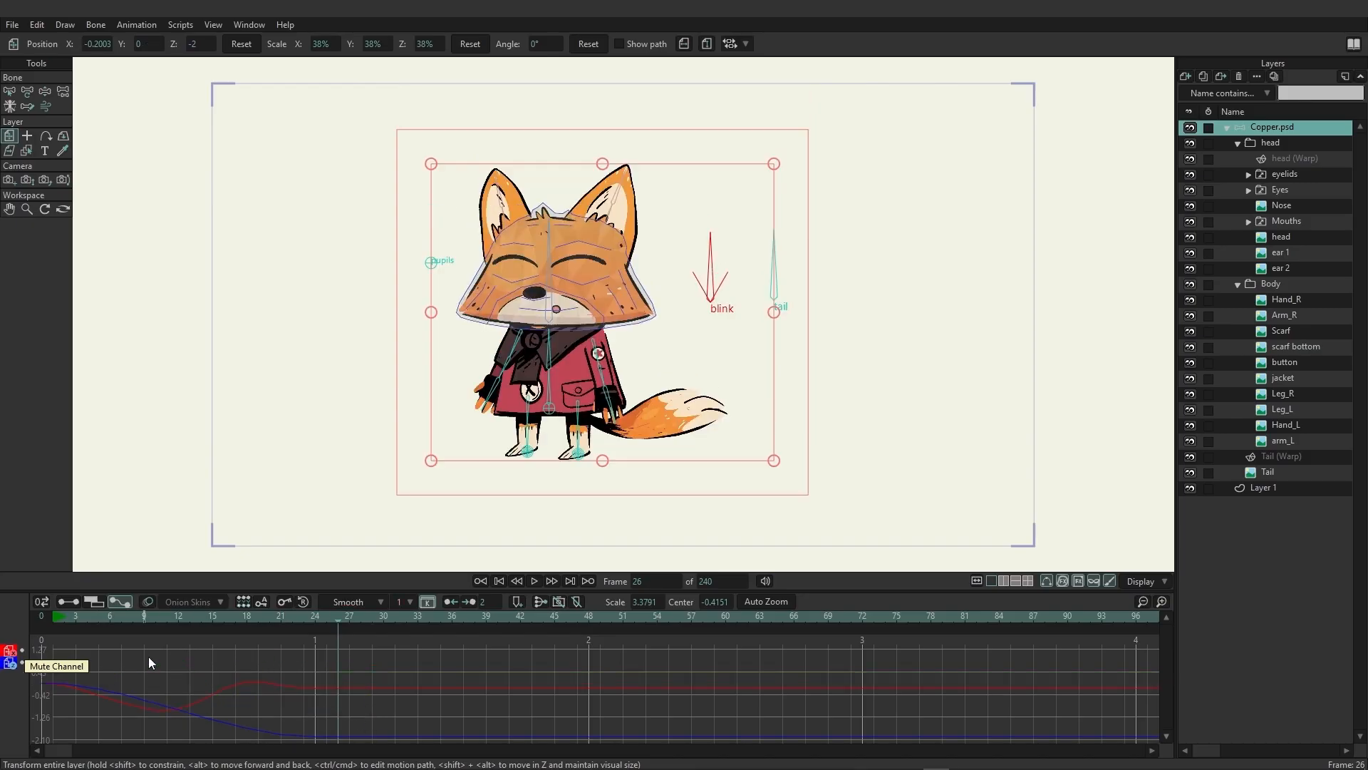
right_click(12, 646)
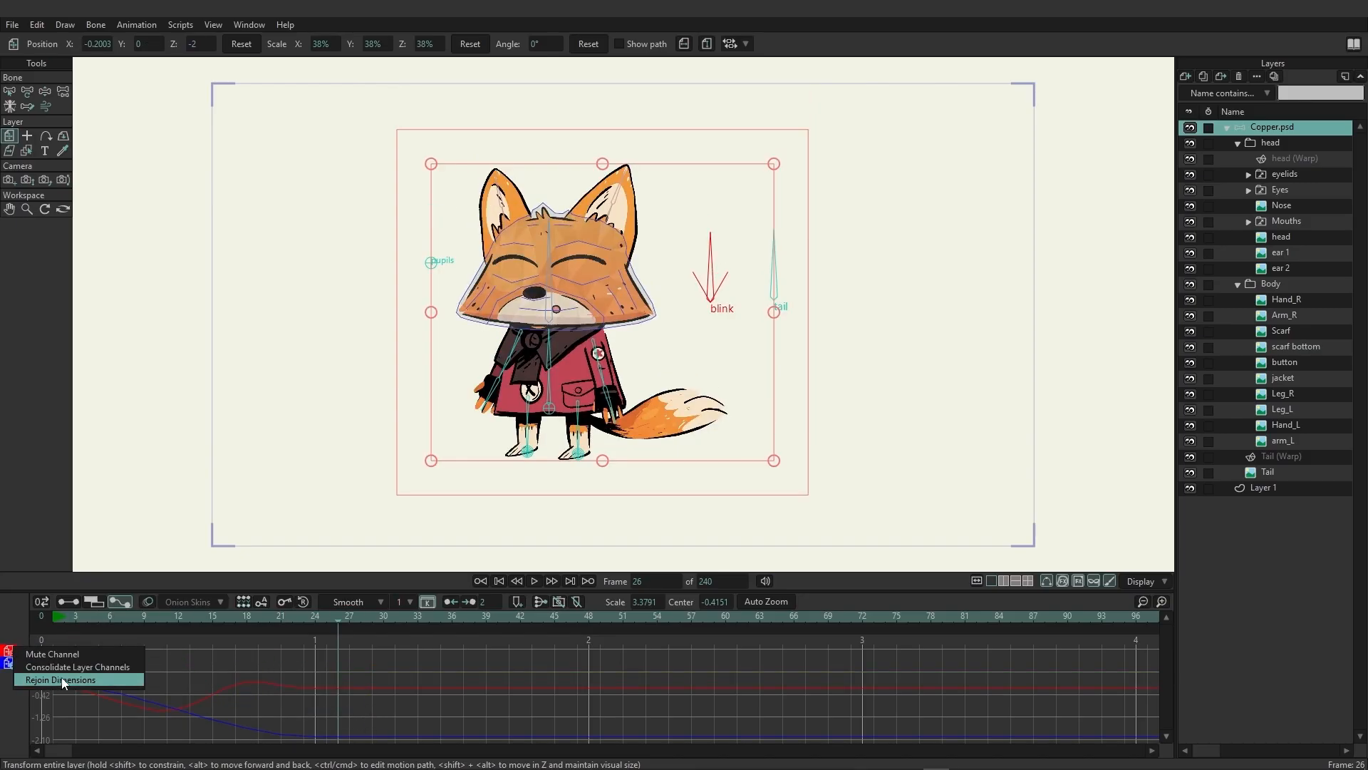
left_click(53, 678)
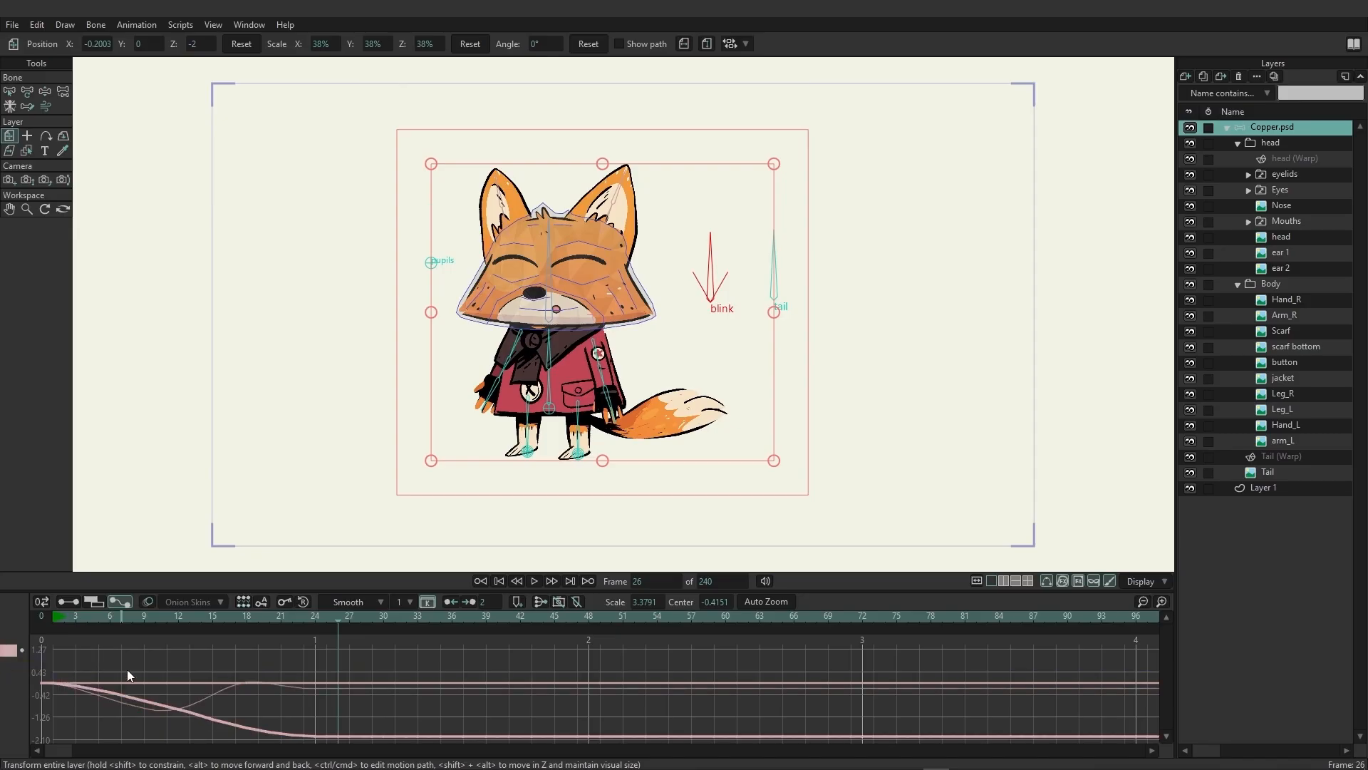
Delete the remaining translation keys at frames 11, 18 and 24 in the channels view
left_click(67, 601)
left_click_drag(347, 694, 158, 644)
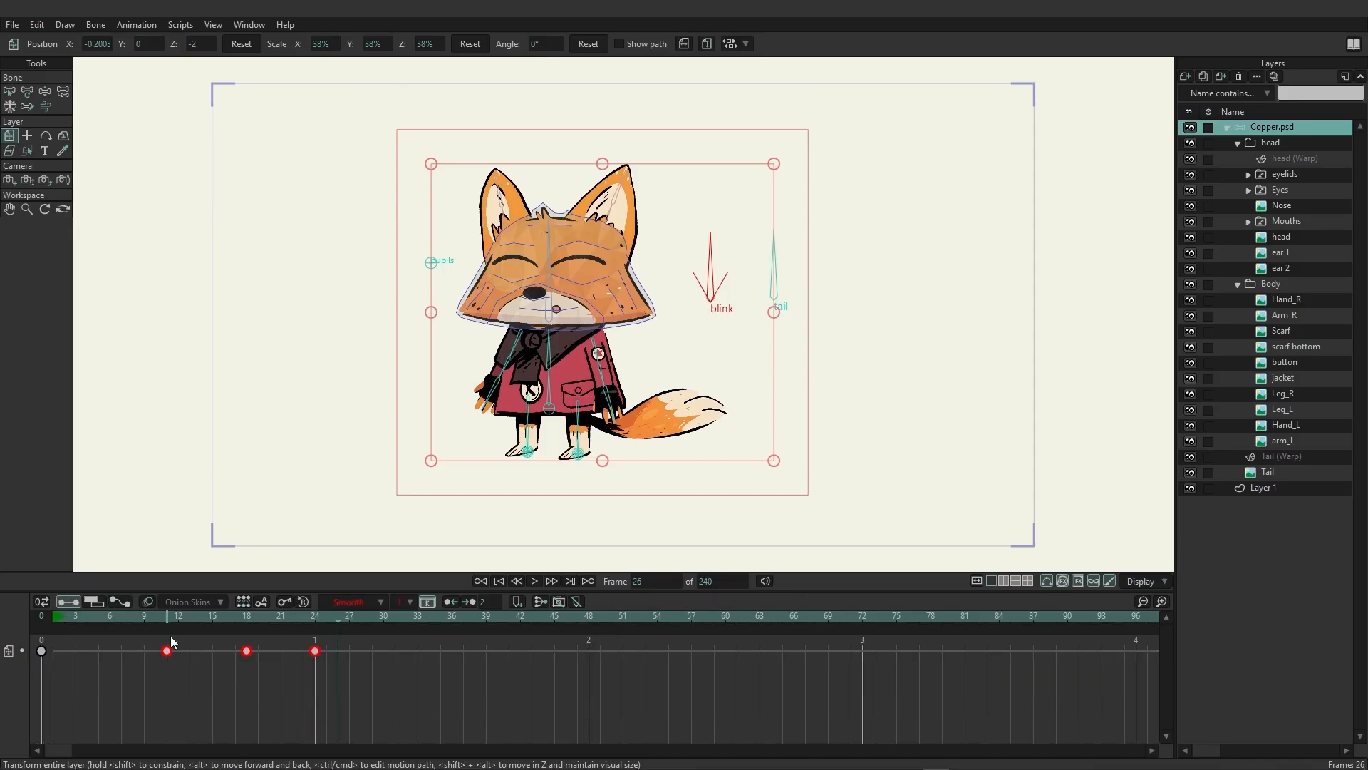
key("Delete")
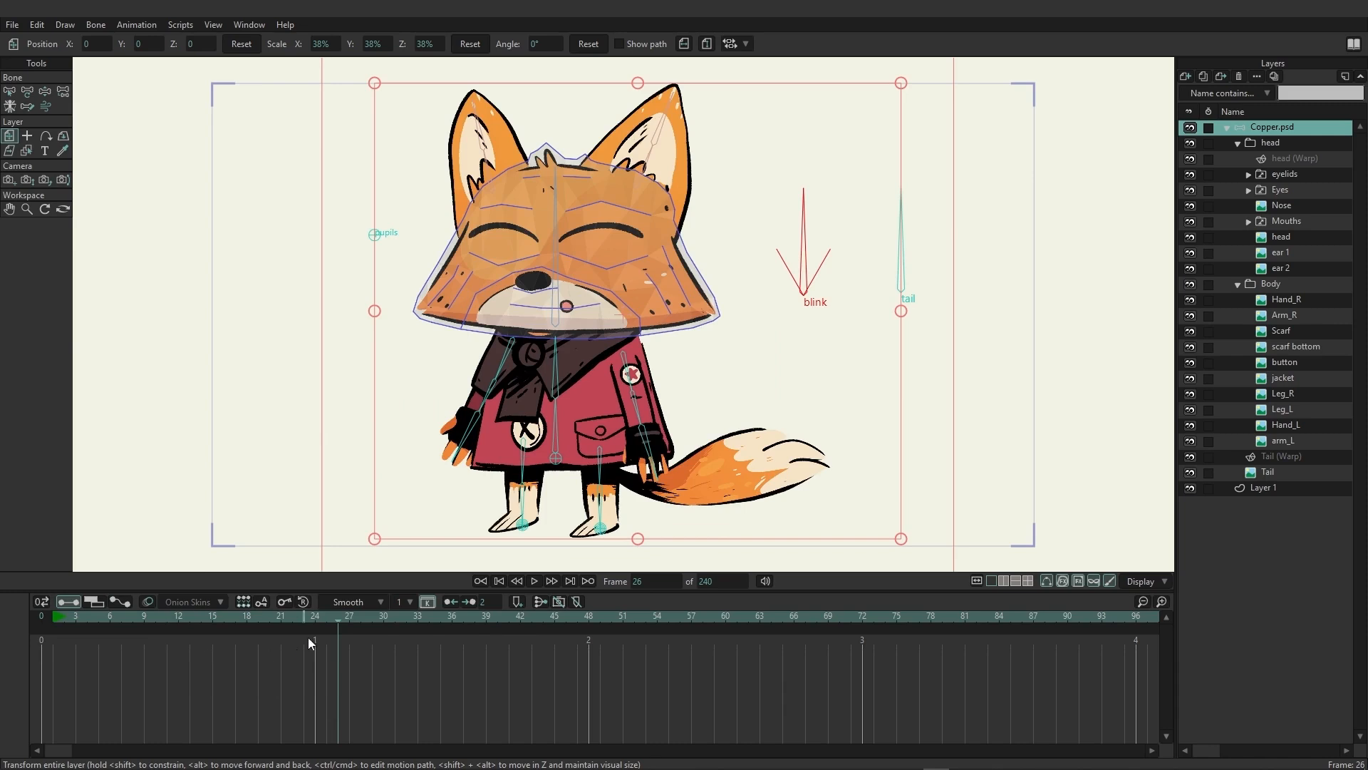
At frame 1, scale the fox layer down to 20% and move it to about X 1.28
left_click(315, 615)
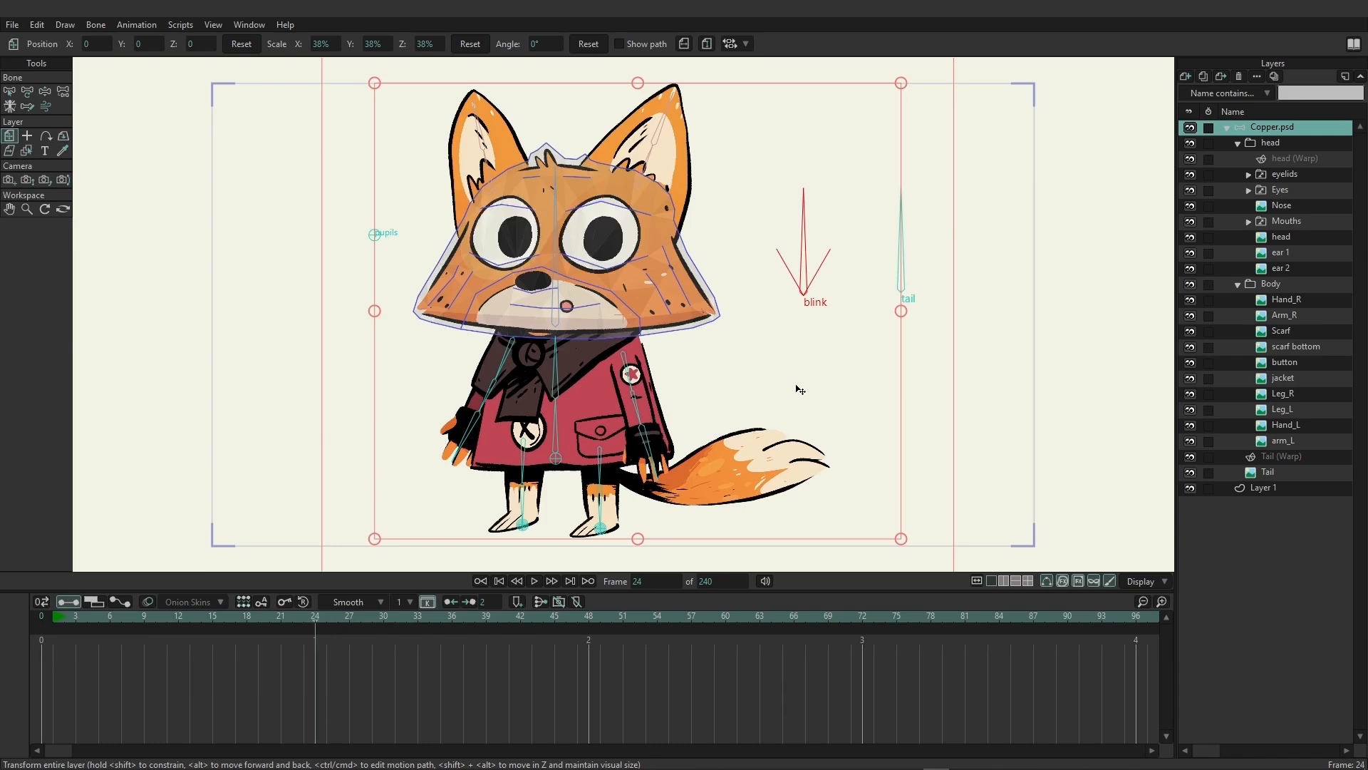
left_click(54, 617)
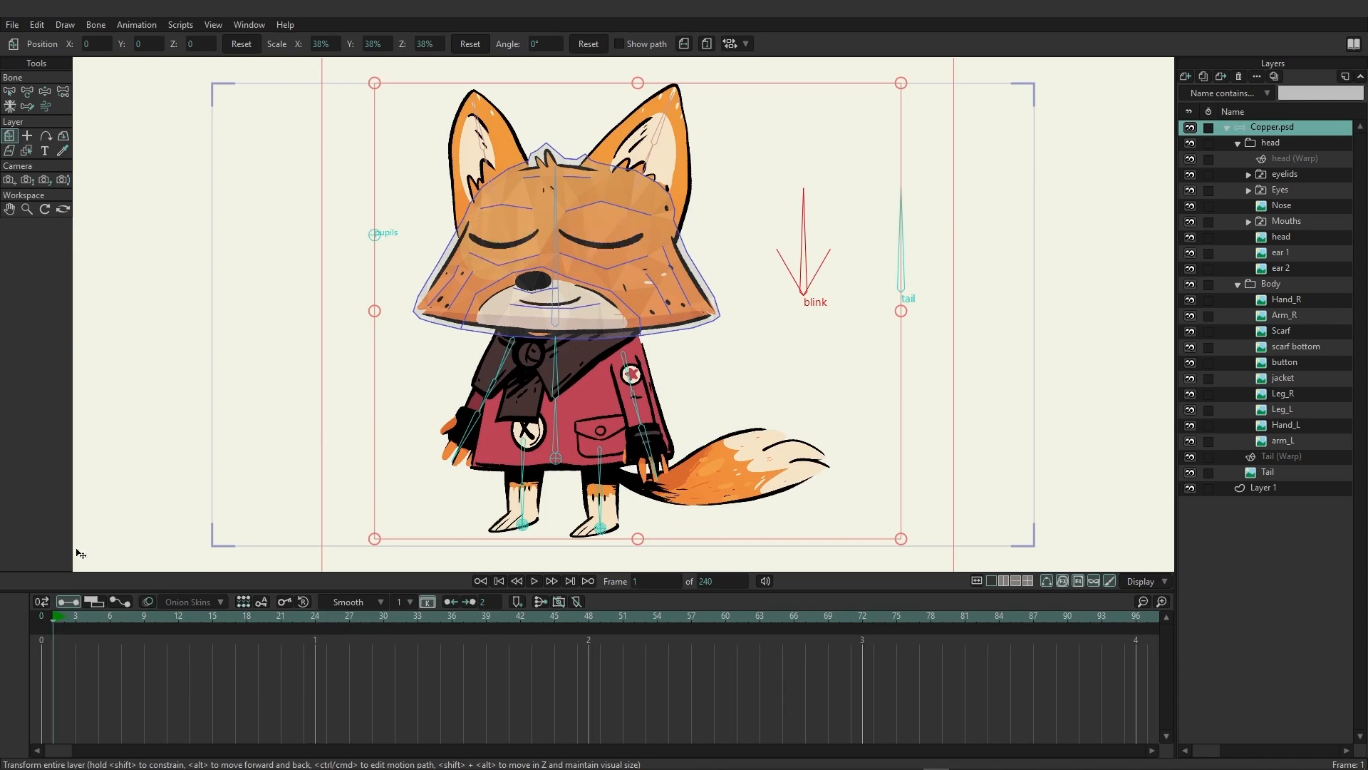
left_click_drag(599, 328, 581, 354)
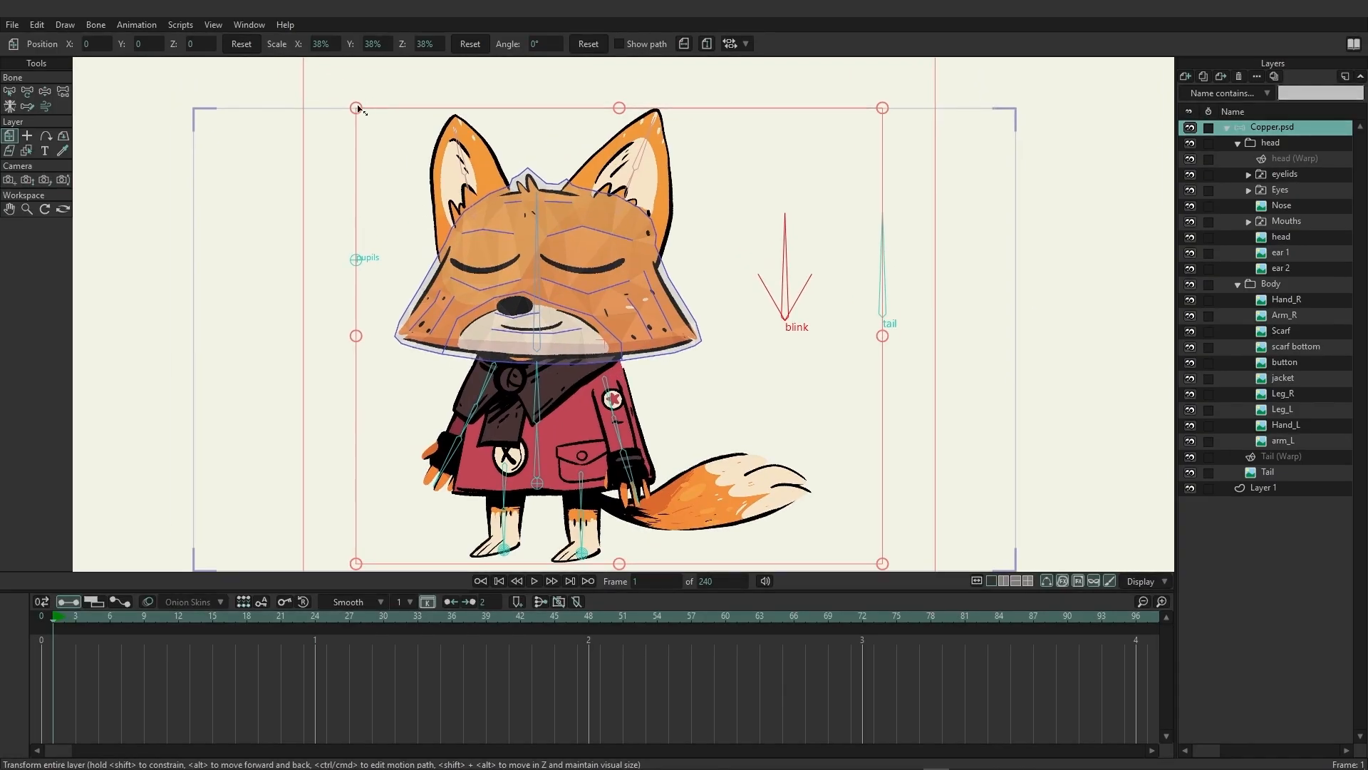
left_click_drag(357, 108, 453, 197)
left_click_drag(563, 351, 851, 378)
Keyframe the fox layer at about X -1.29 on frame 24 and play the animation from the beginning
left_click(314, 617)
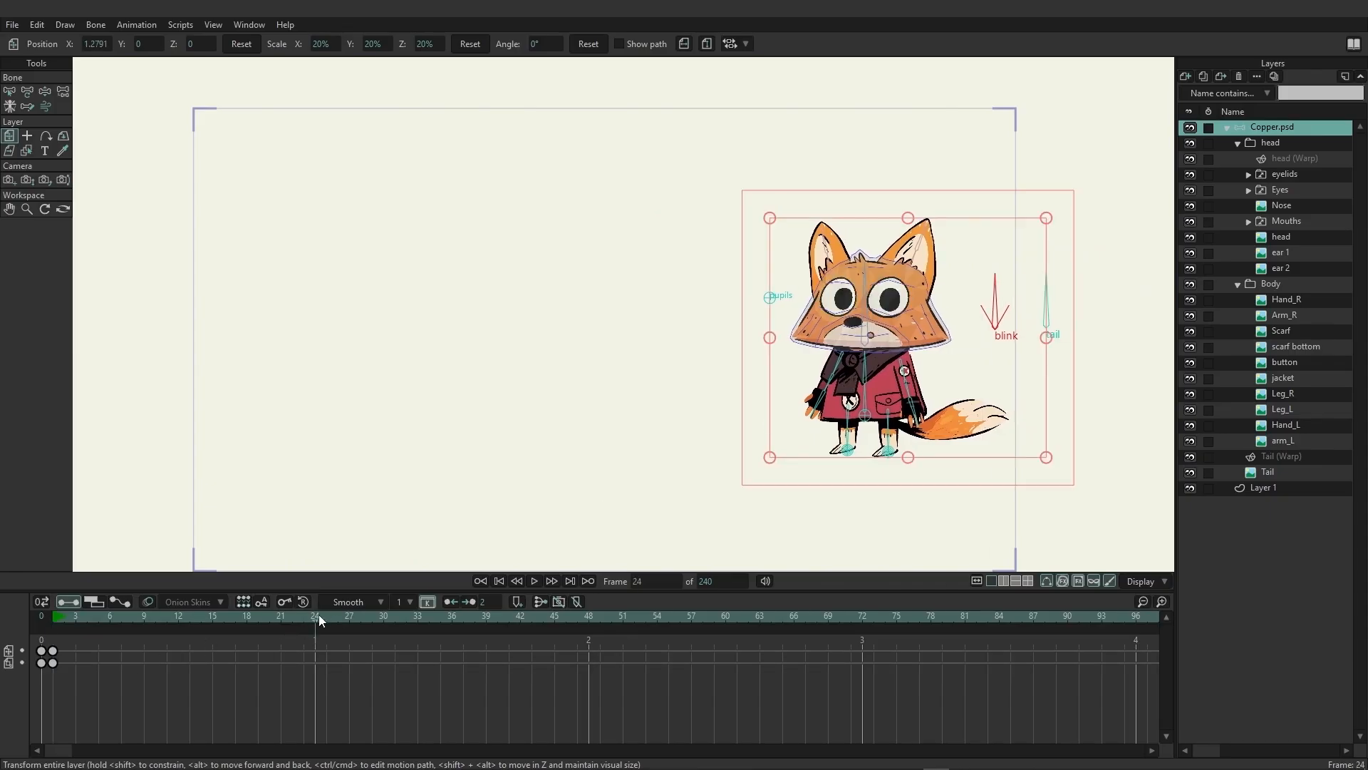
left_click_drag(880, 338, 287, 320)
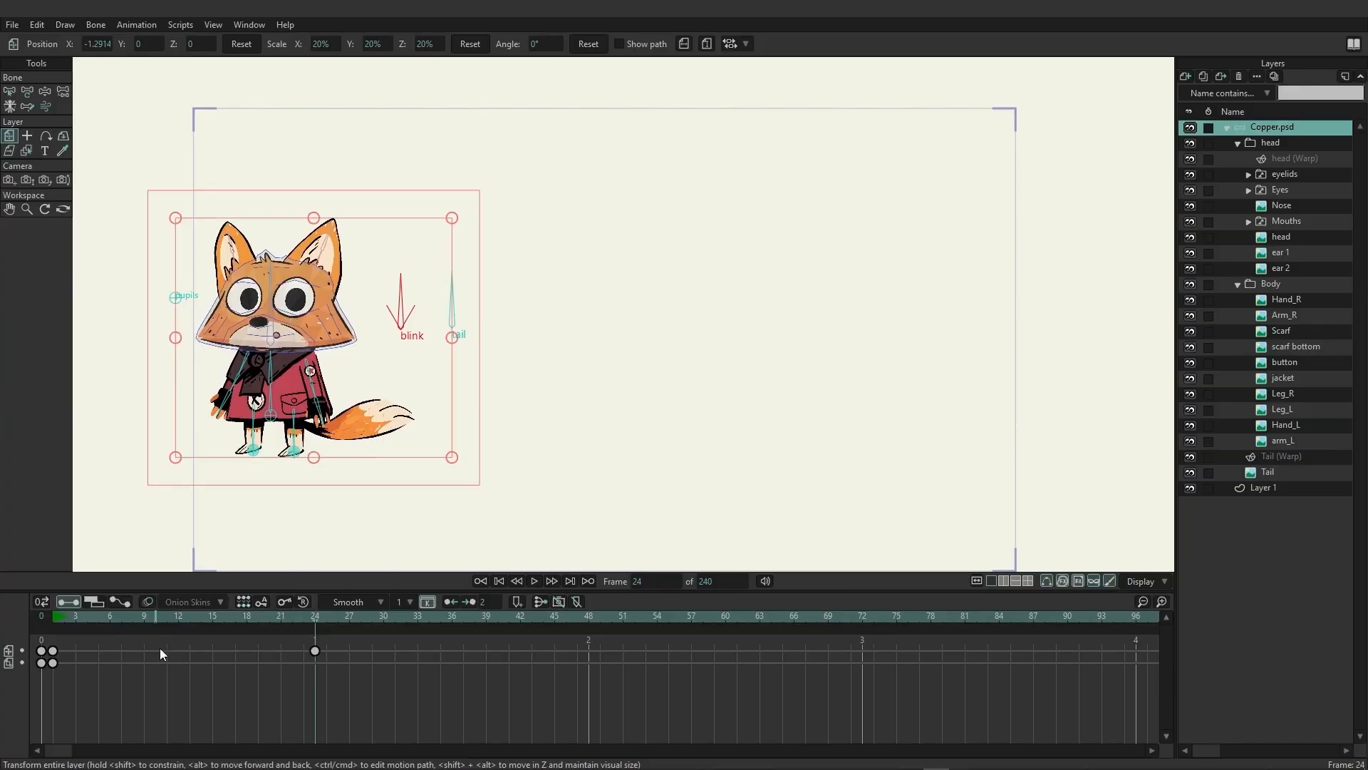
left_click(61, 618)
key("space")
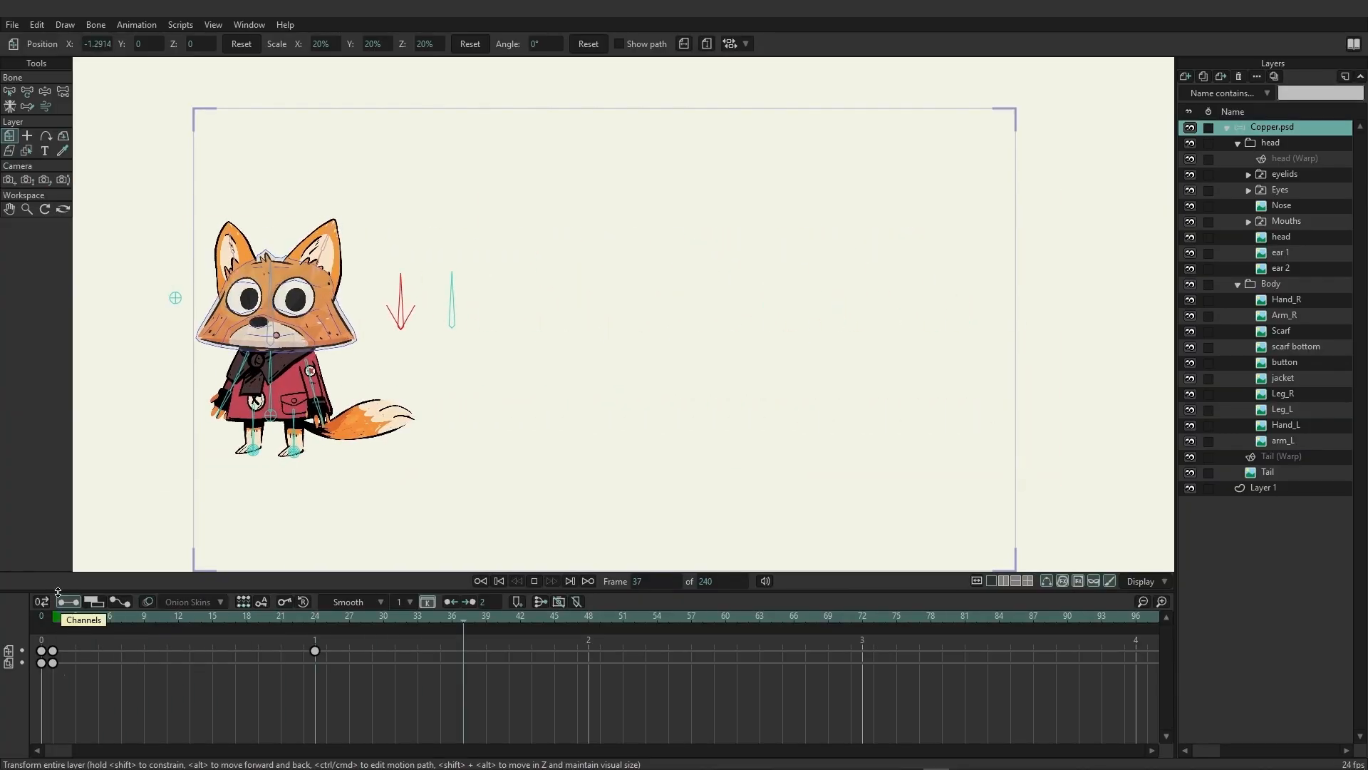
key("space")
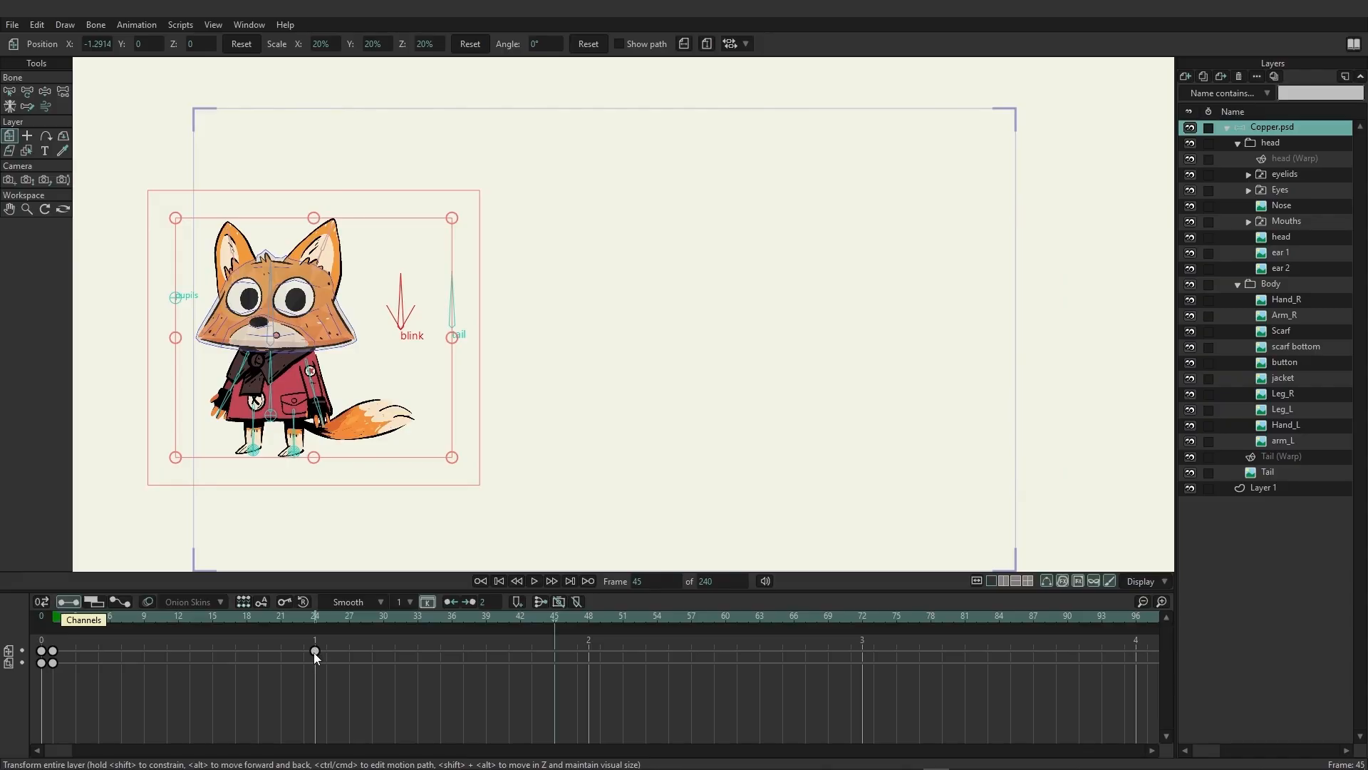
Delay the fox's end position key to frame 33, and play and scrub through the slower motion
left_click_drag(315, 651, 326, 652)
left_click(63, 617)
key("space")
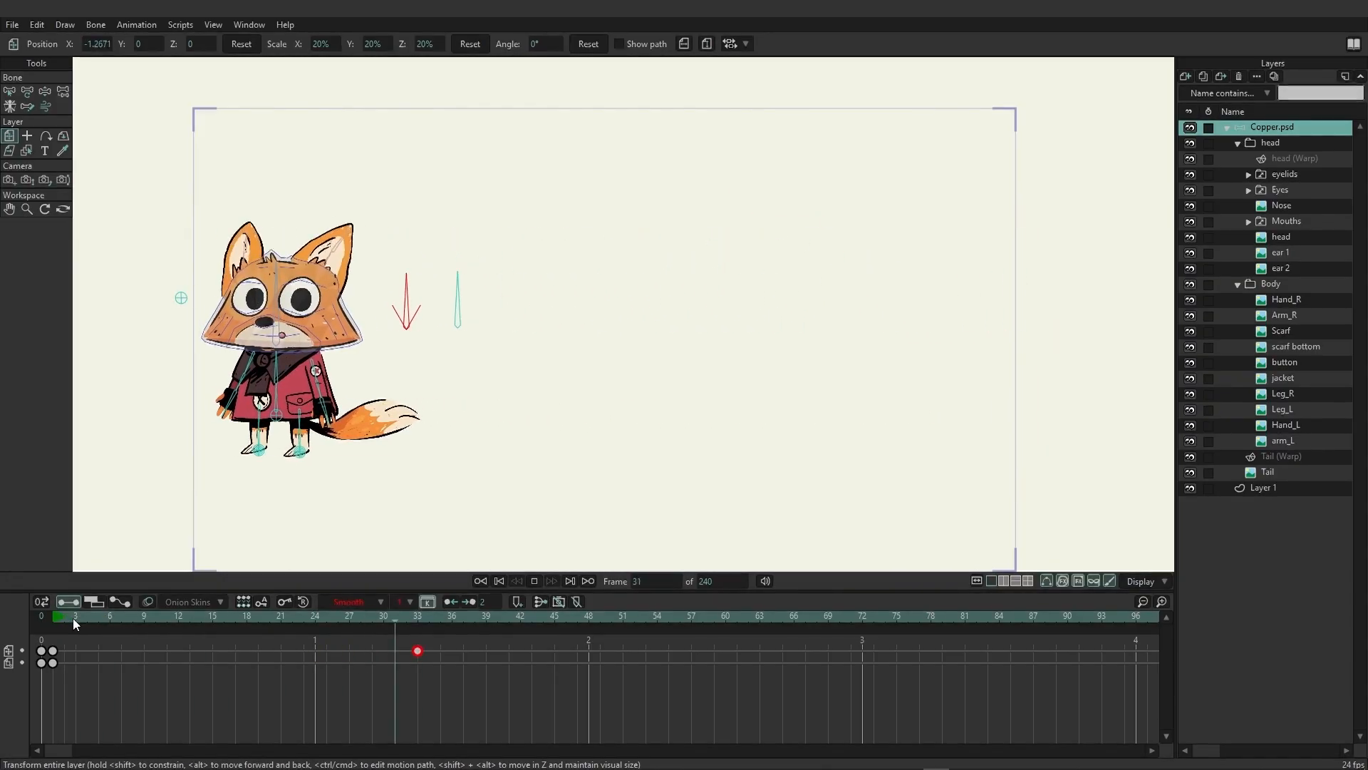
left_click(170, 685)
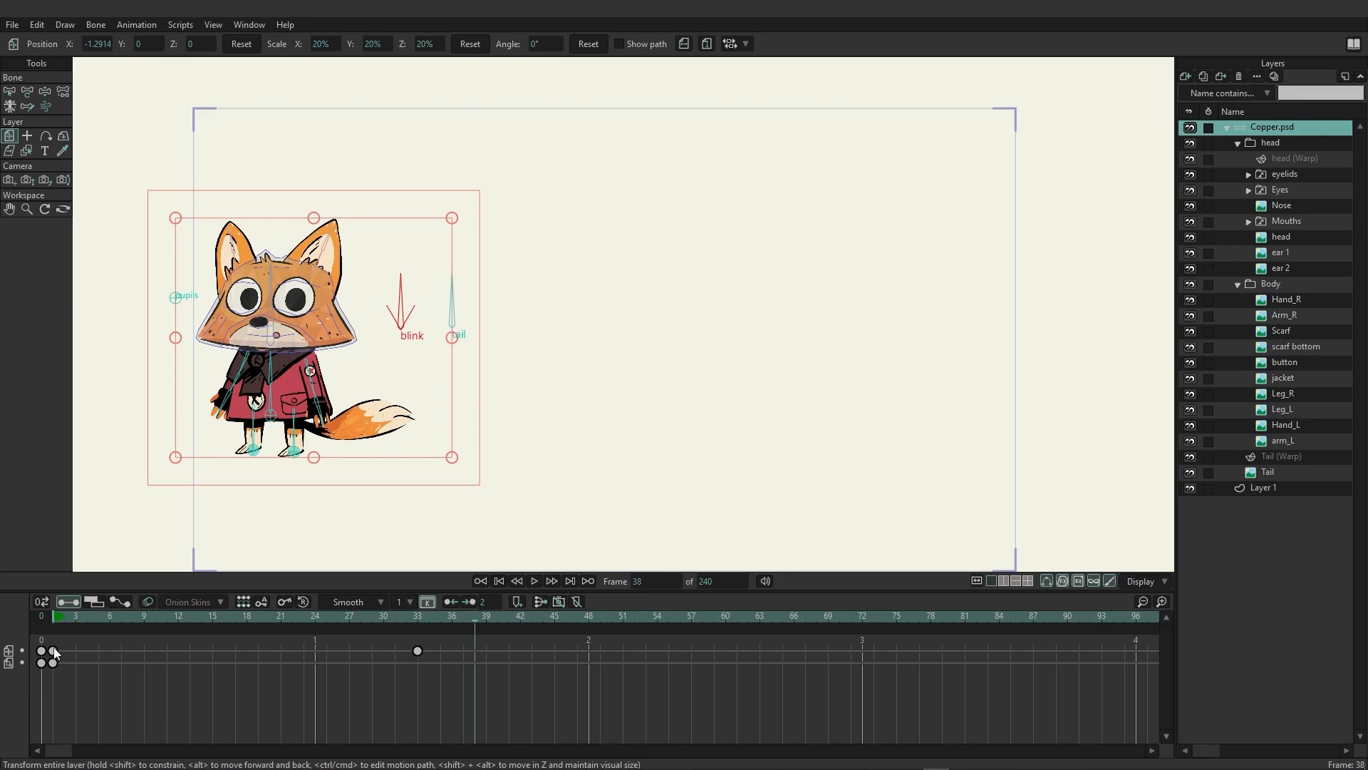
left_click_drag(70, 620, 416, 632)
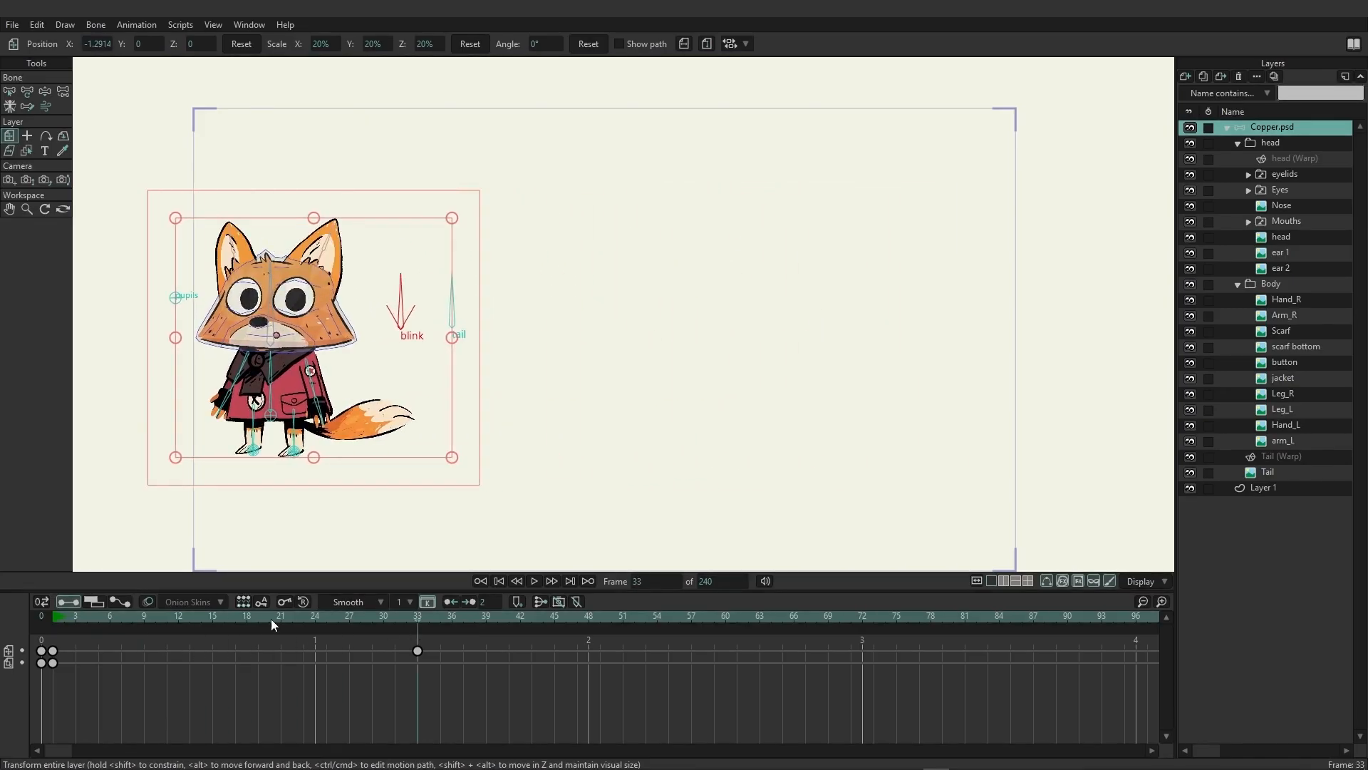
Set the frame 1 position key's interpolation to Linear and play the animation from the start
right_click(53, 657)
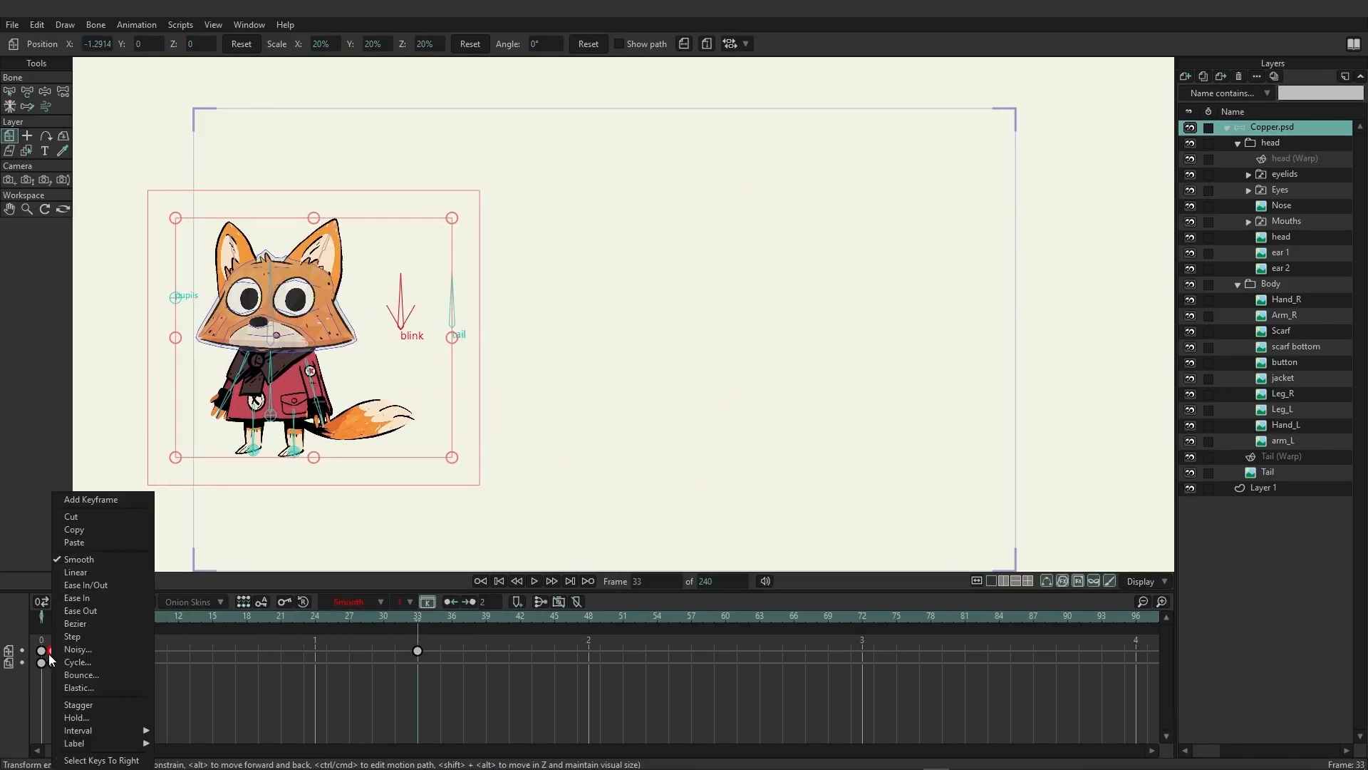
left_click(223, 711)
left_click(52, 651)
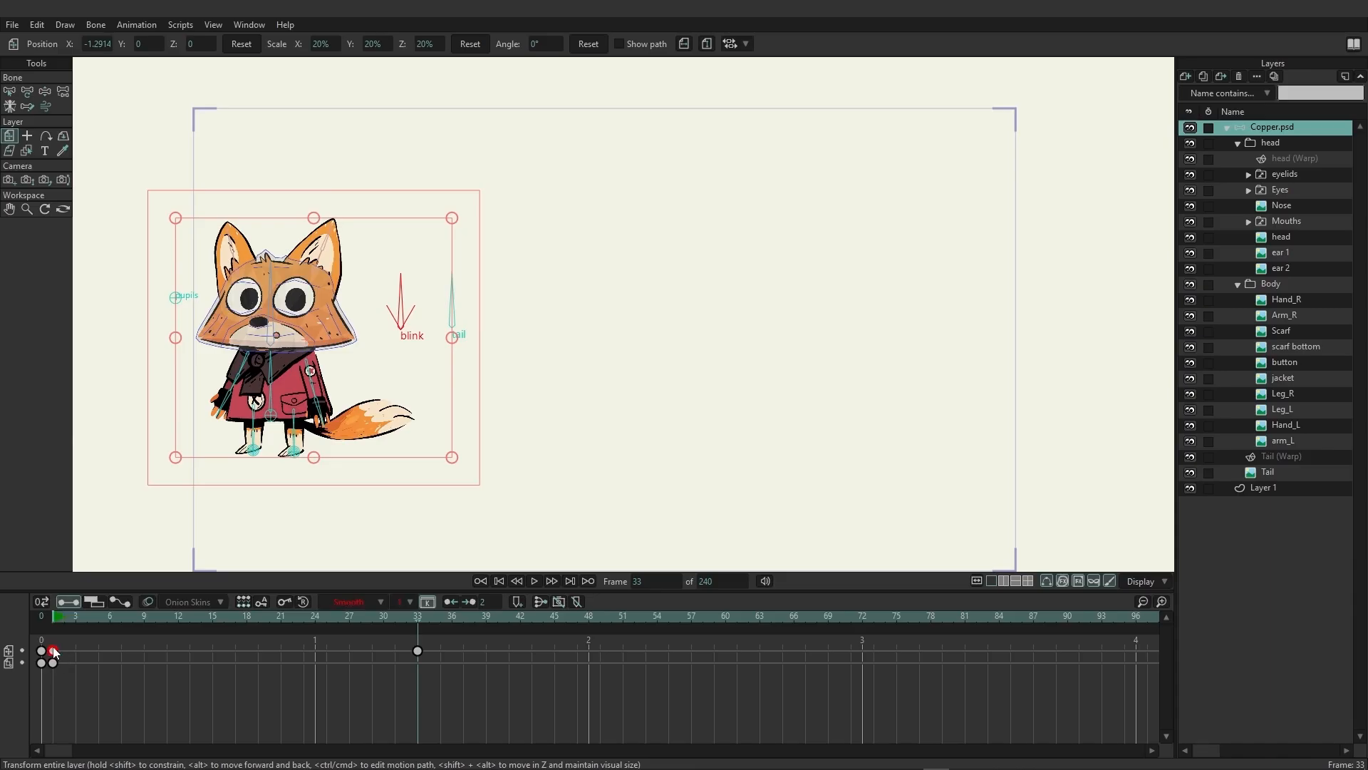
left_click(375, 601)
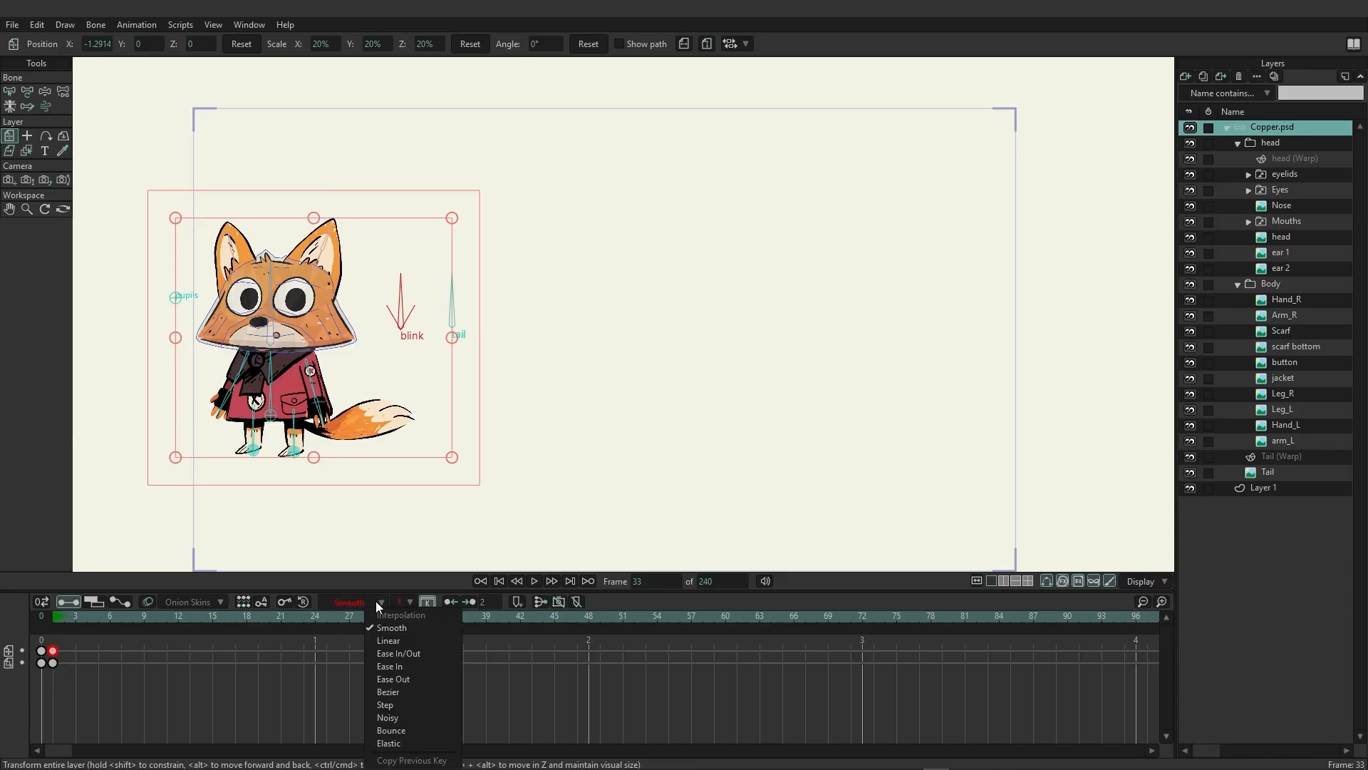
left_click(403, 639)
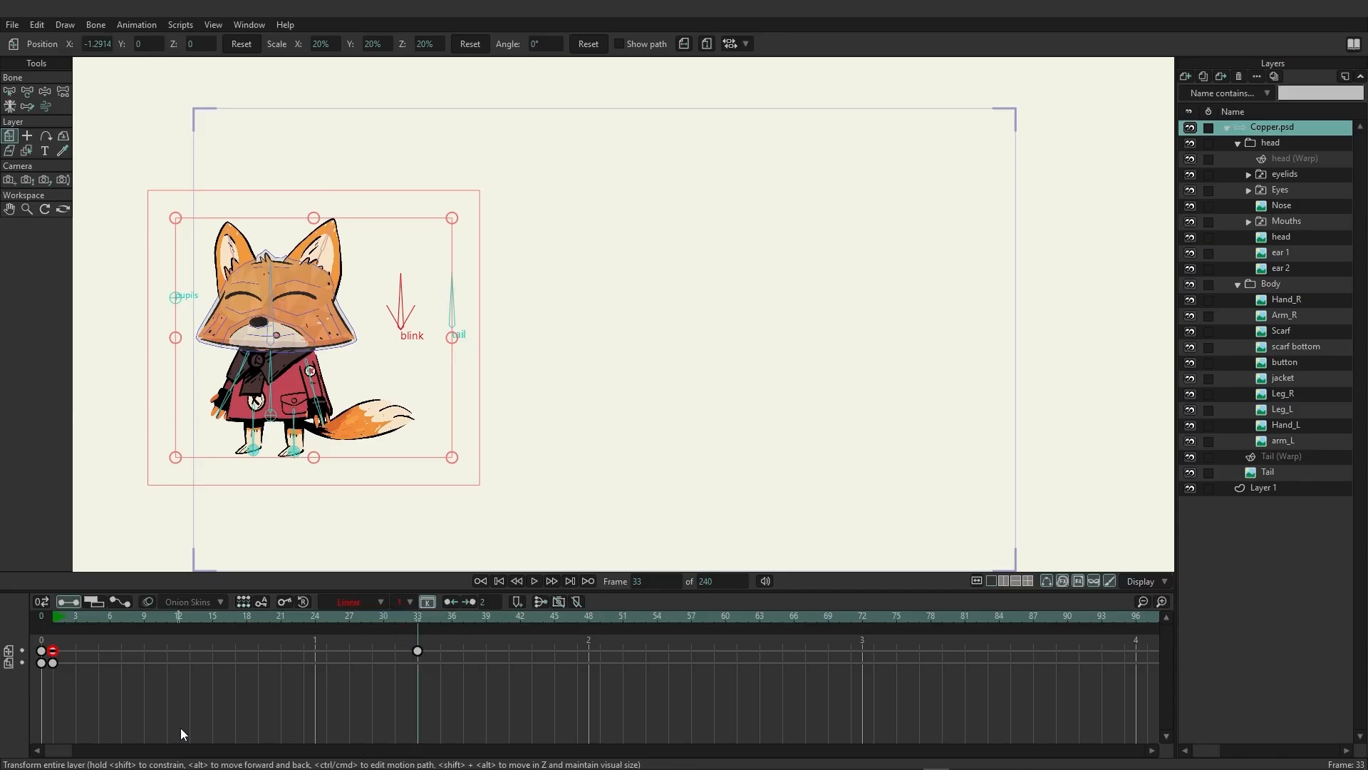
left_click(83, 681)
left_click(59, 618)
key("space")
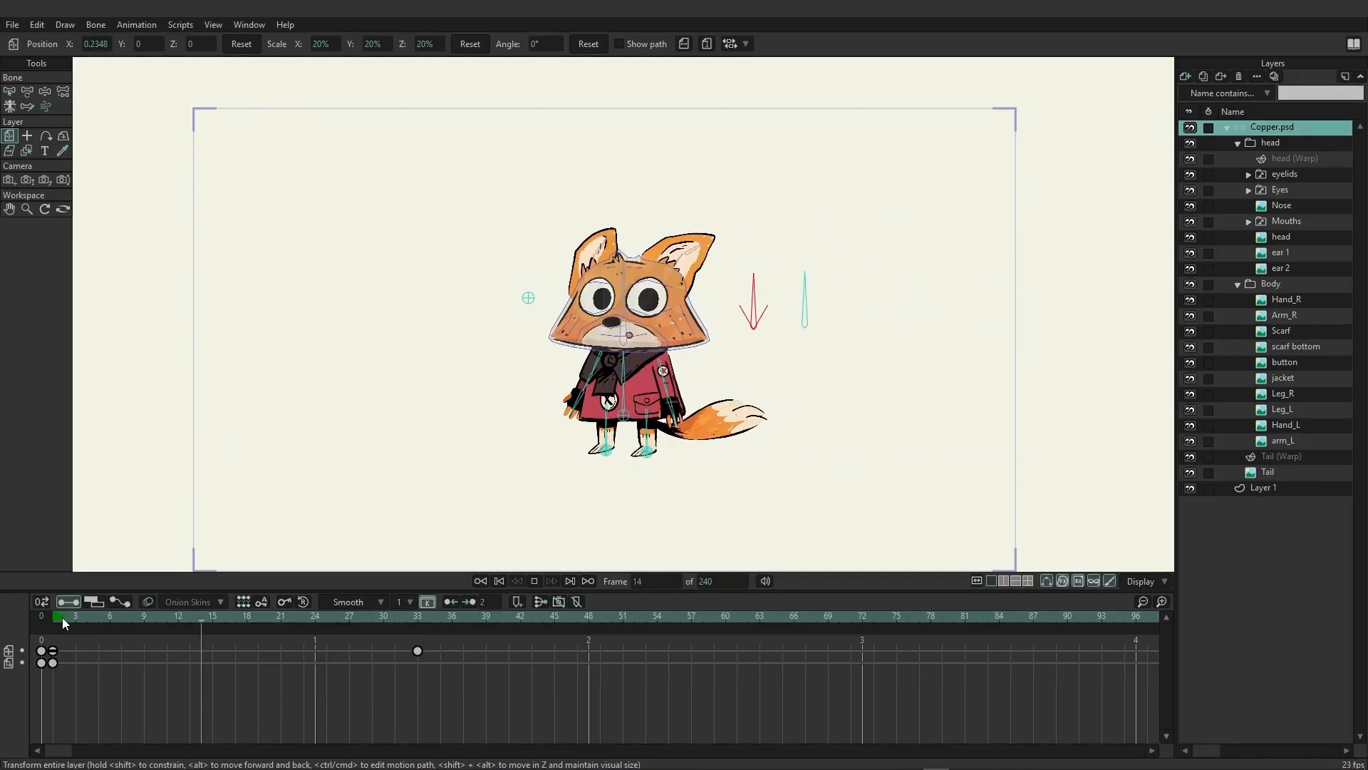
key("space")
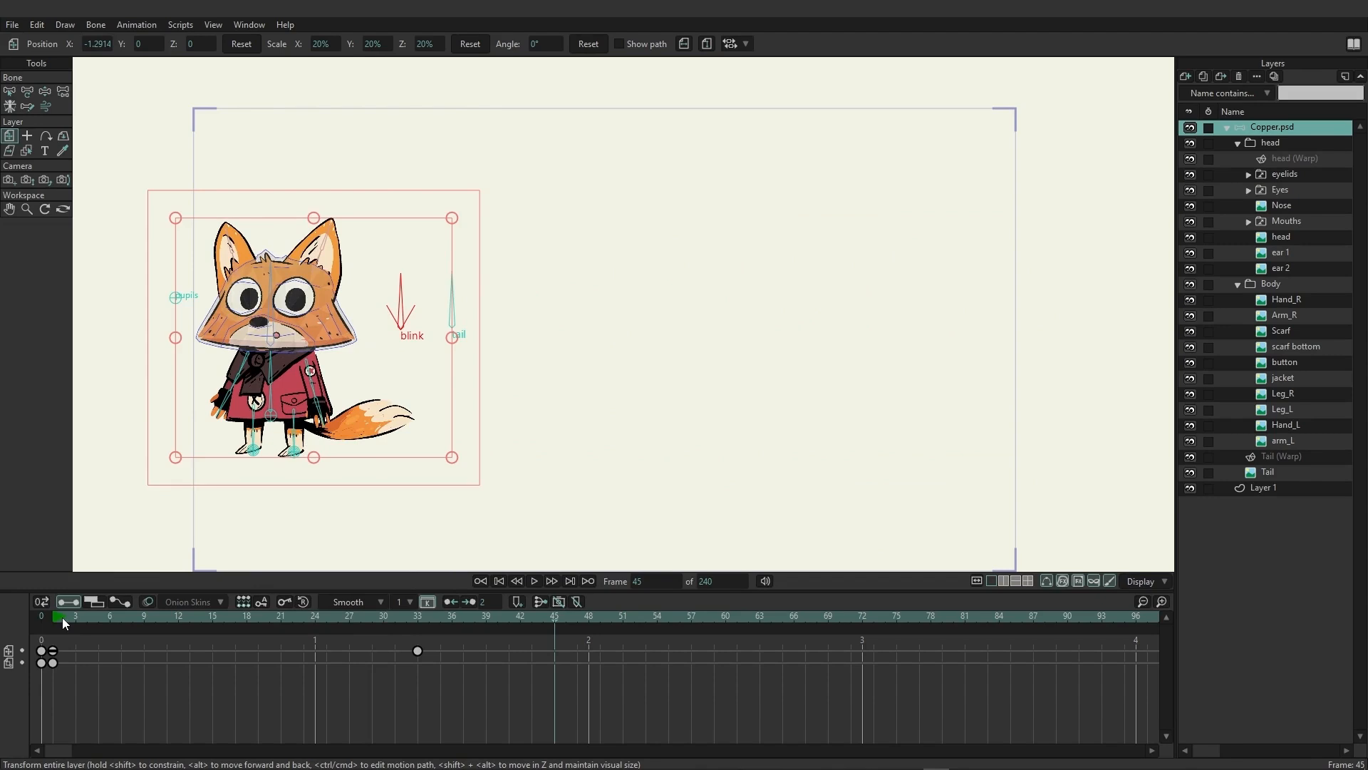
Examine the fox layer's linear movement in the motion graph, scrubbing from frame 2 to frame 15
left_click(62, 617)
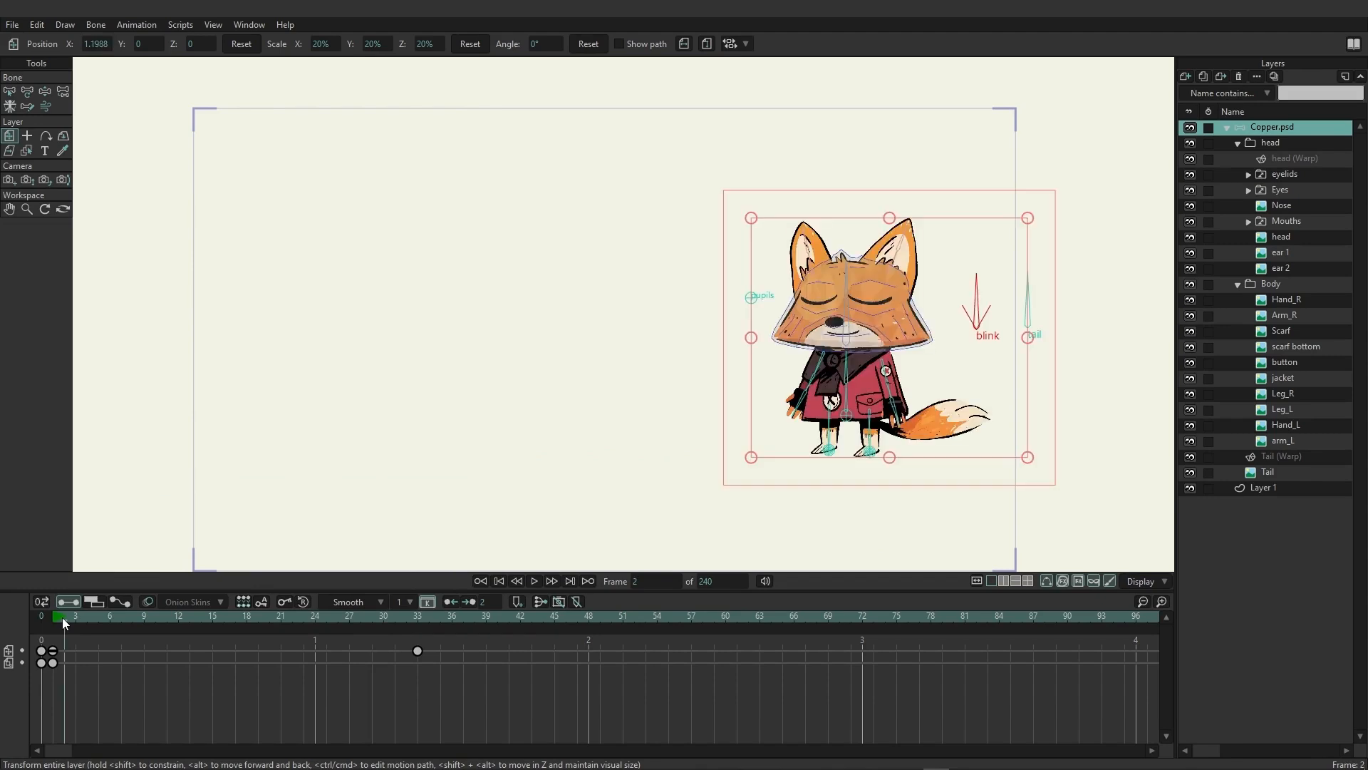
left_click(126, 603)
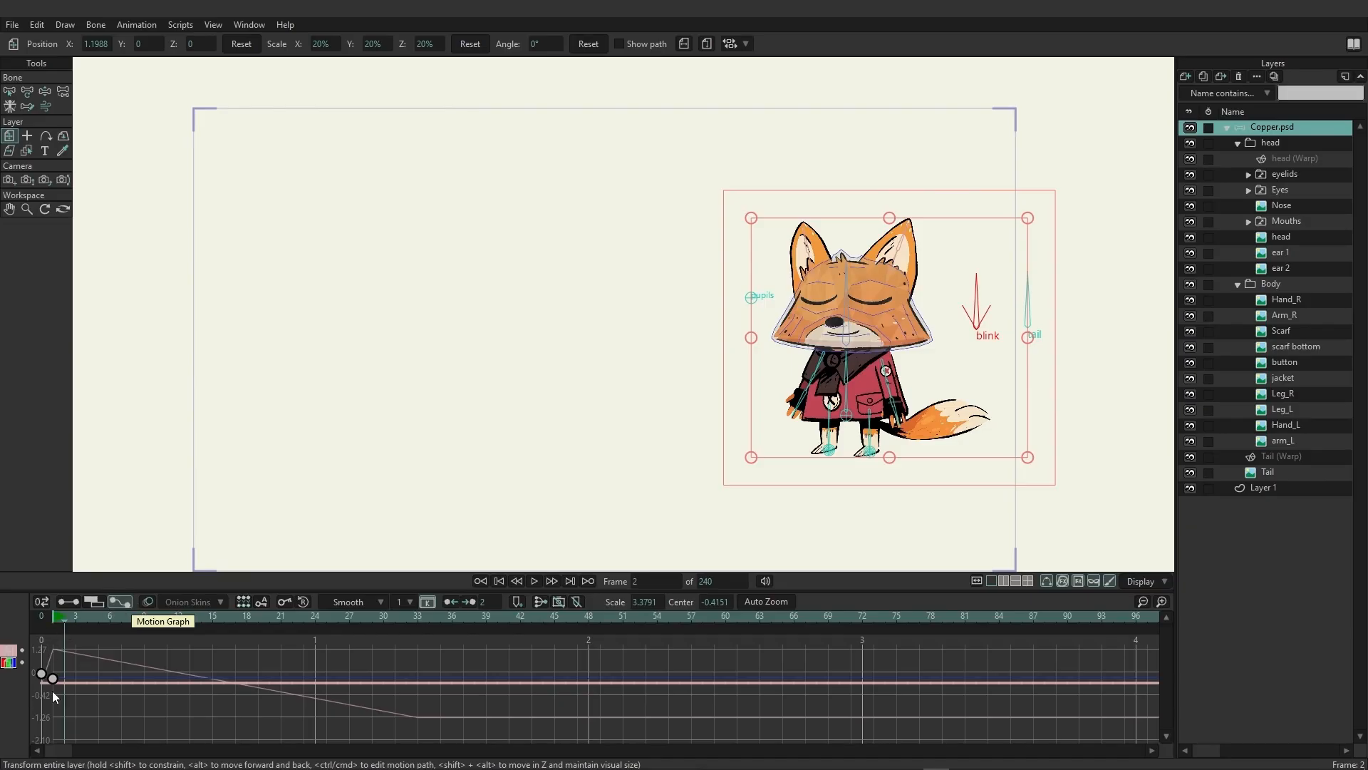
left_click_drag(58, 618, 214, 639)
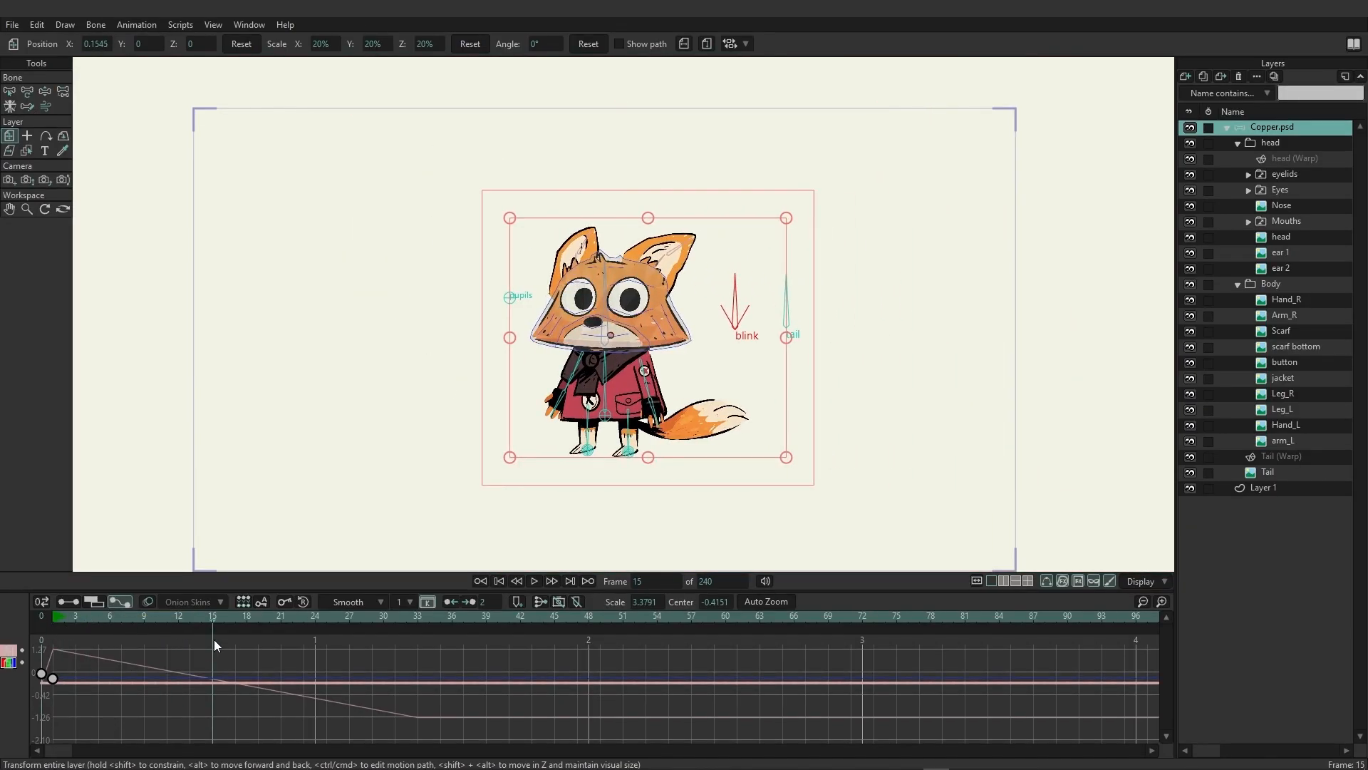
Separate the dimensions of the fox layer's position channel and scrub through the movement to frame 33
right_click(15, 655)
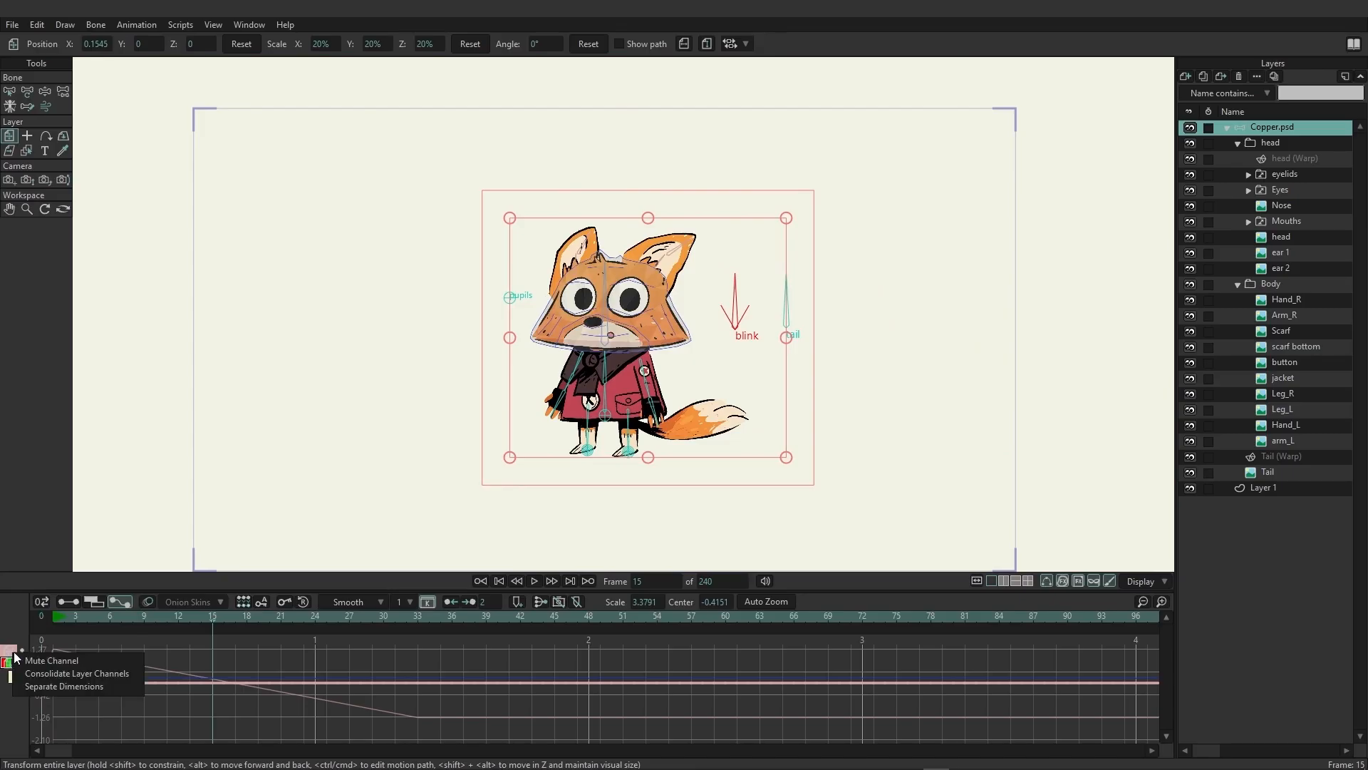
left_click(64, 684)
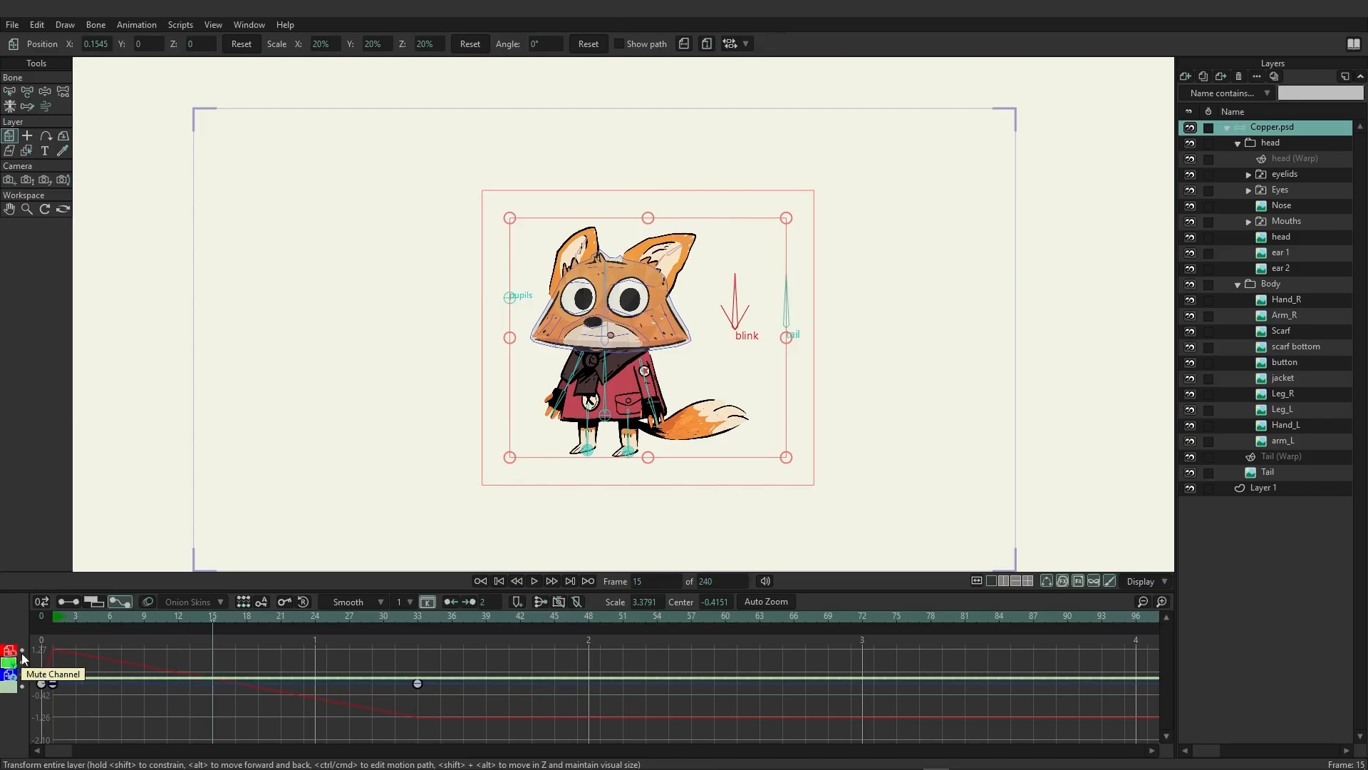
left_click(58, 622)
left_click_drag(58, 621, 416, 656)
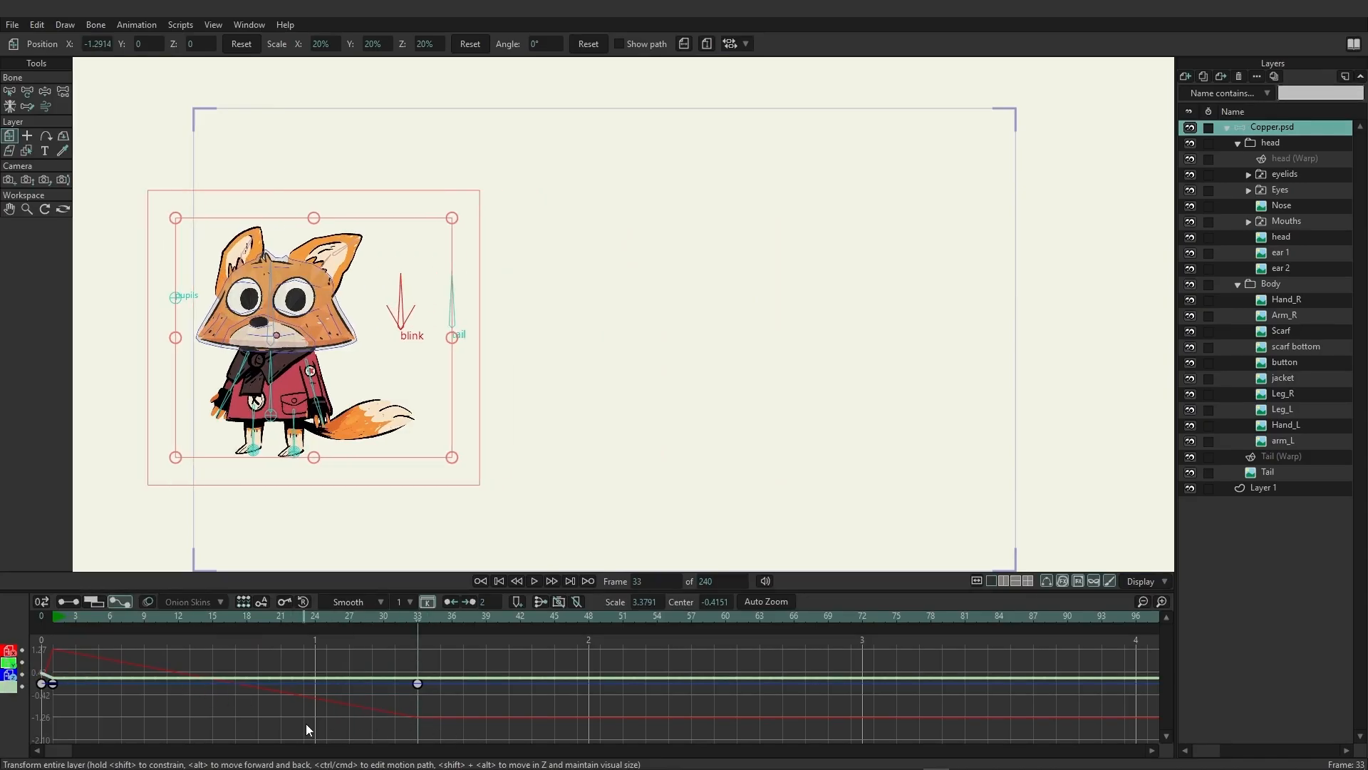
Set the interpolation of the fox layer's X, Y and Z position keys on frame 1 to Bounce
left_click(69, 601)
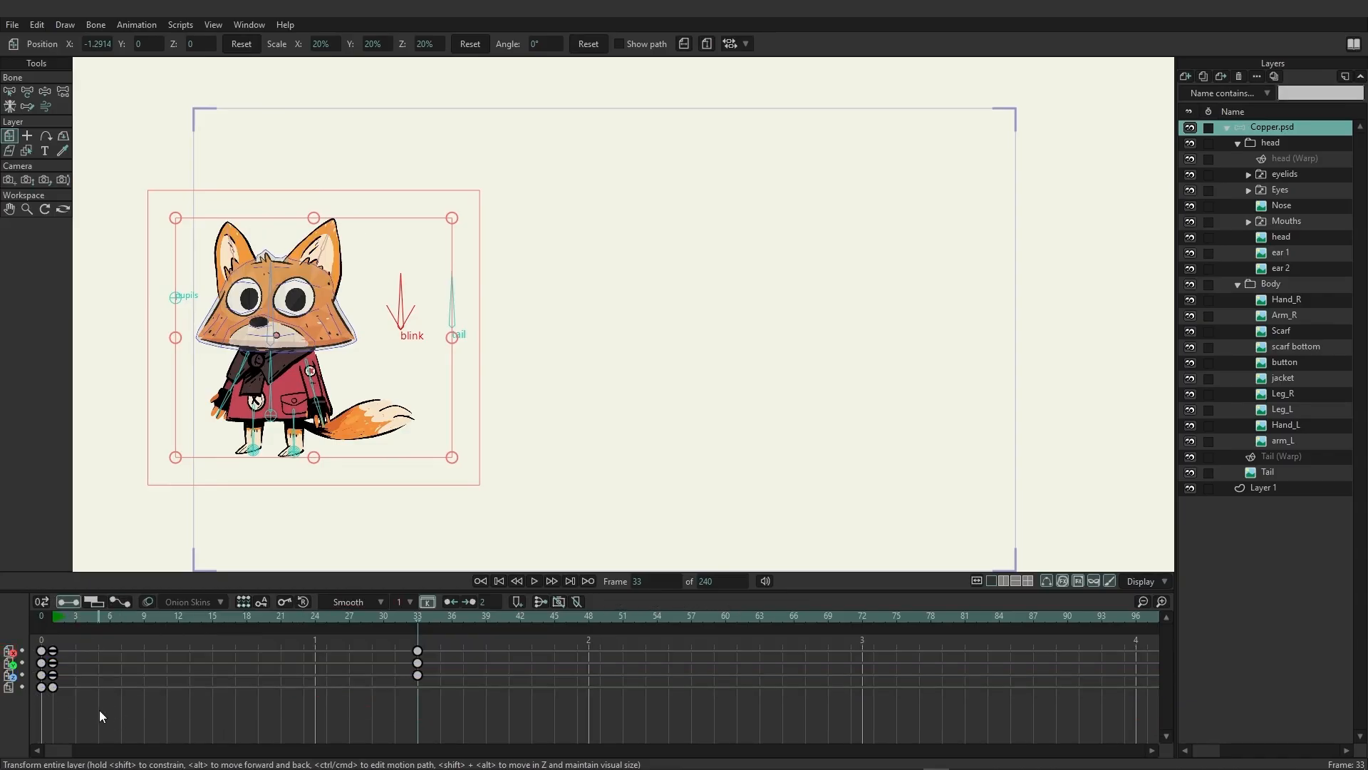
left_click_drag(81, 670, 51, 645)
right_click(54, 649)
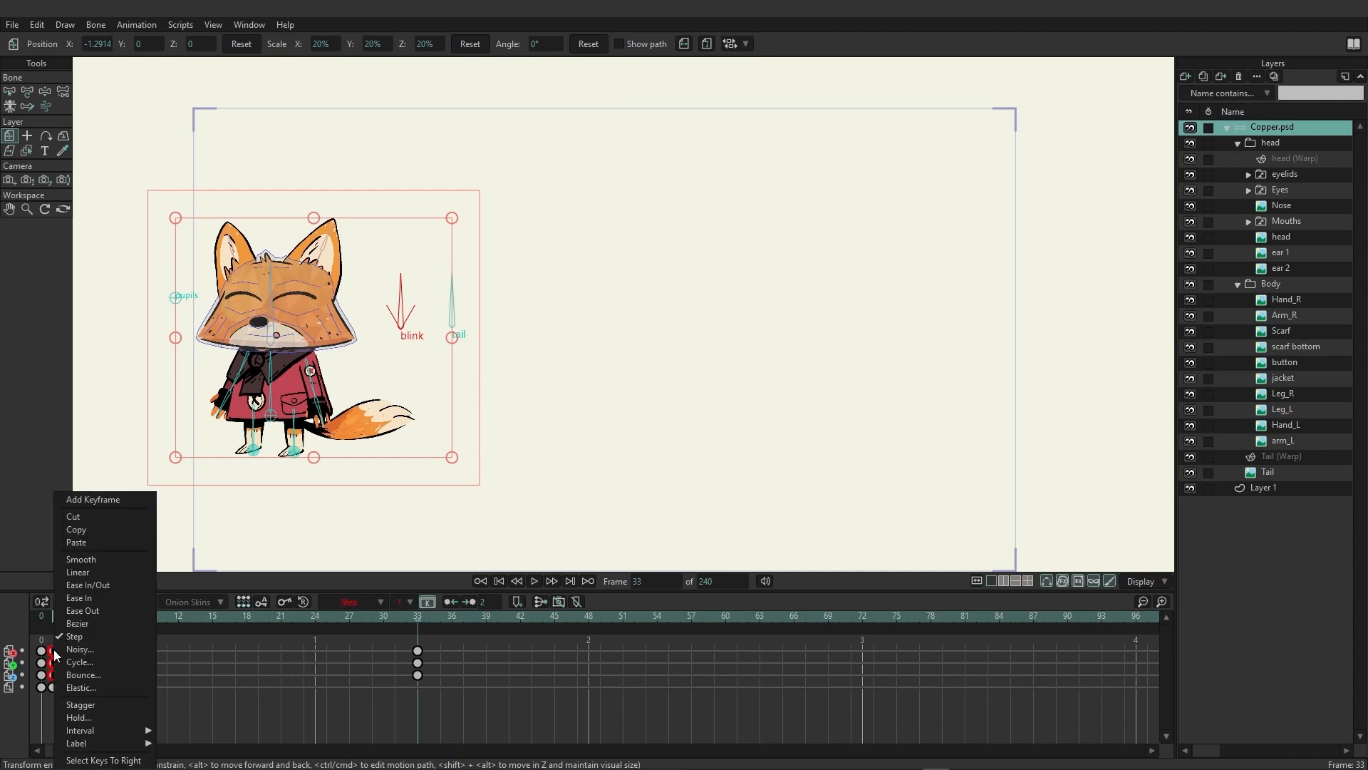
left_click(82, 675)
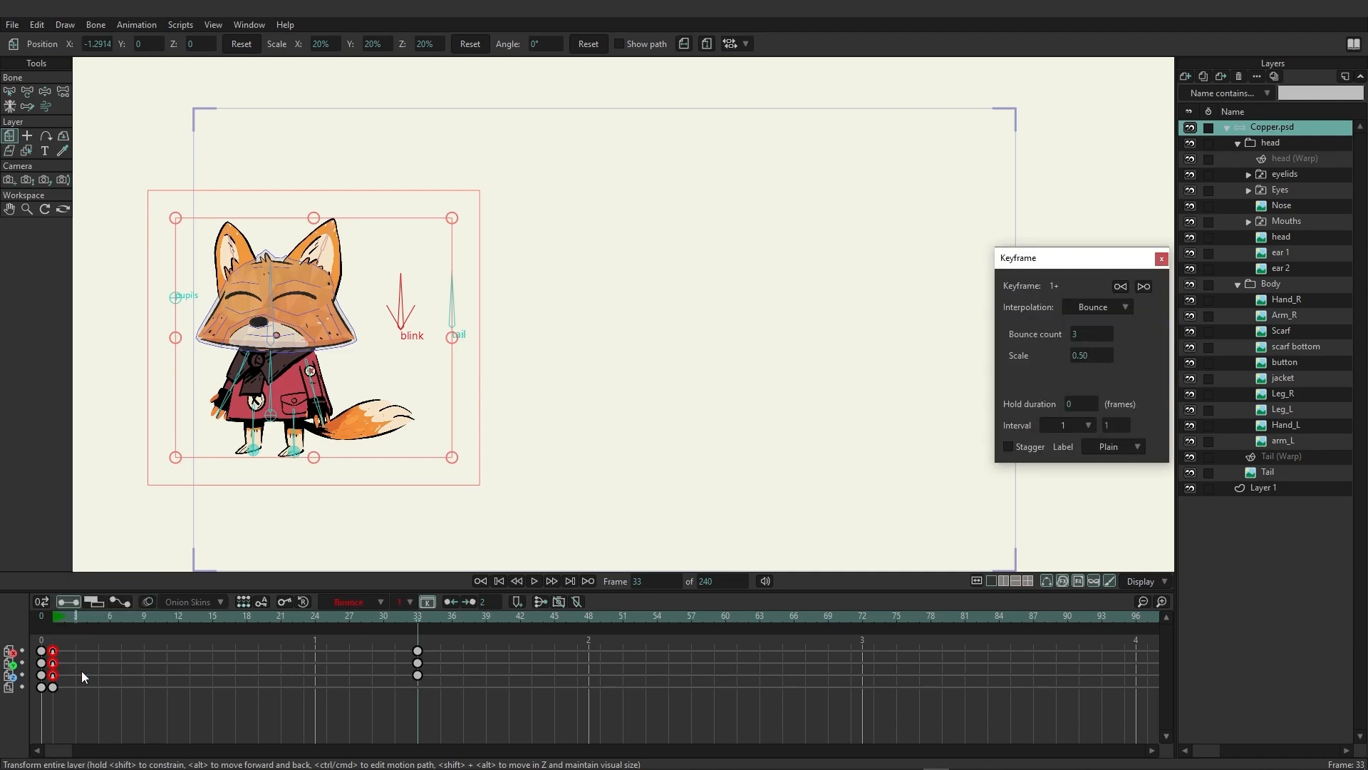
Examine the bounce curve in the motion graph, play the animation from near the start and scrub back to frame 5
left_click(118, 601)
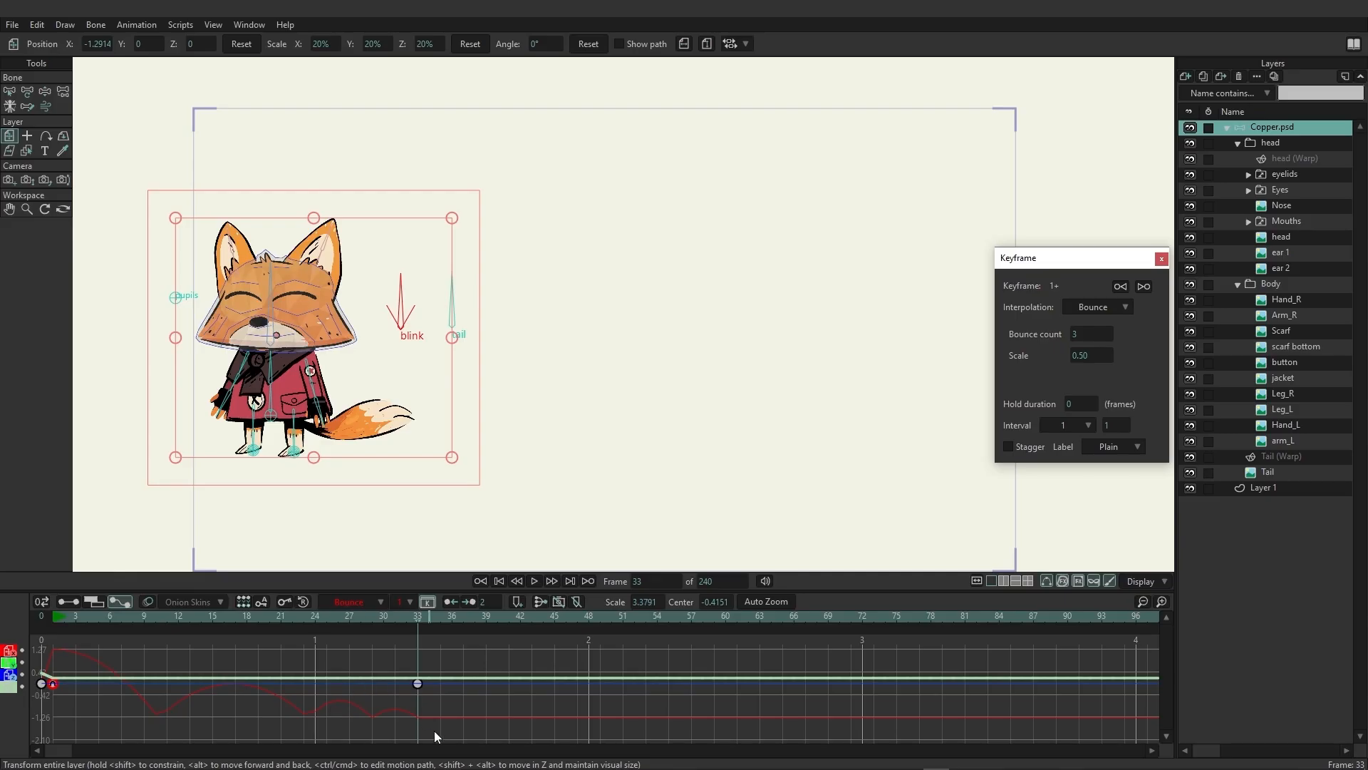
left_click(62, 616)
key("space")
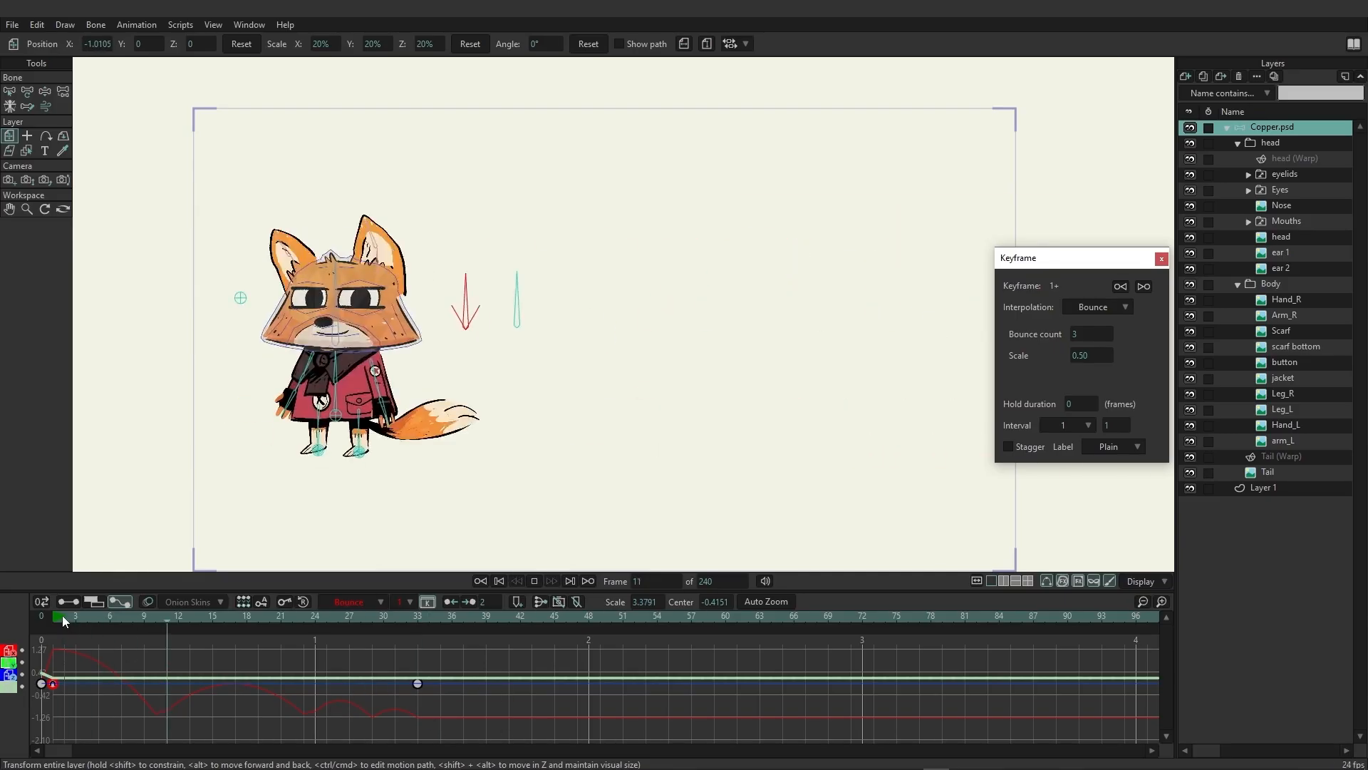
key("space")
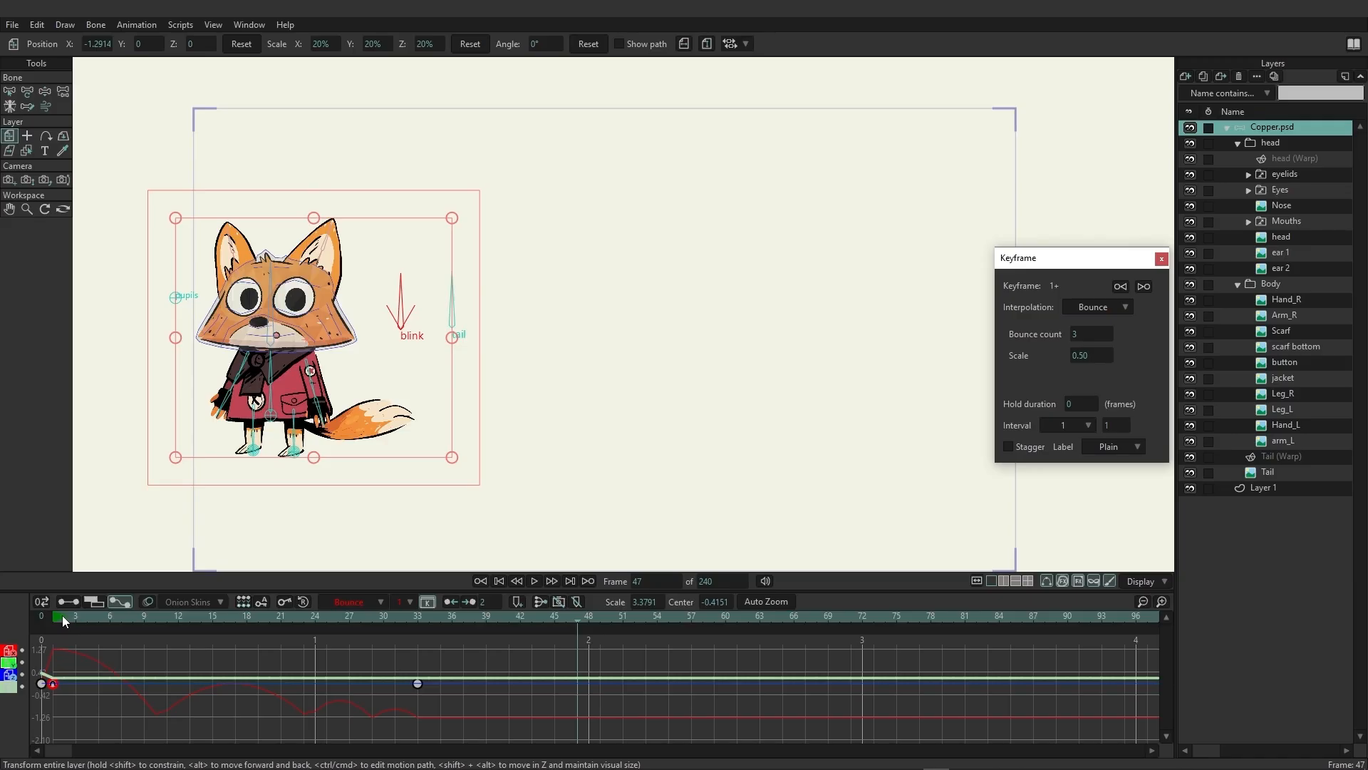
left_click_drag(490, 623, 99, 627)
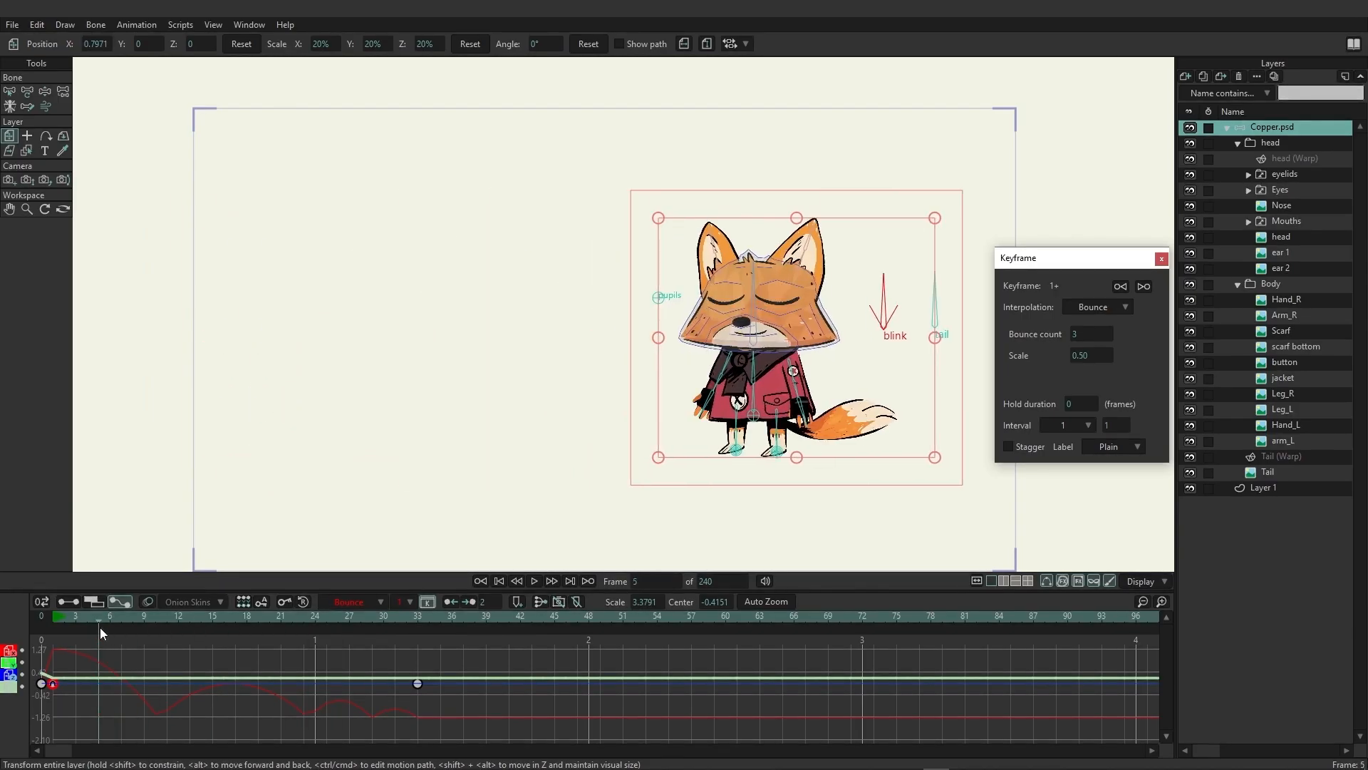